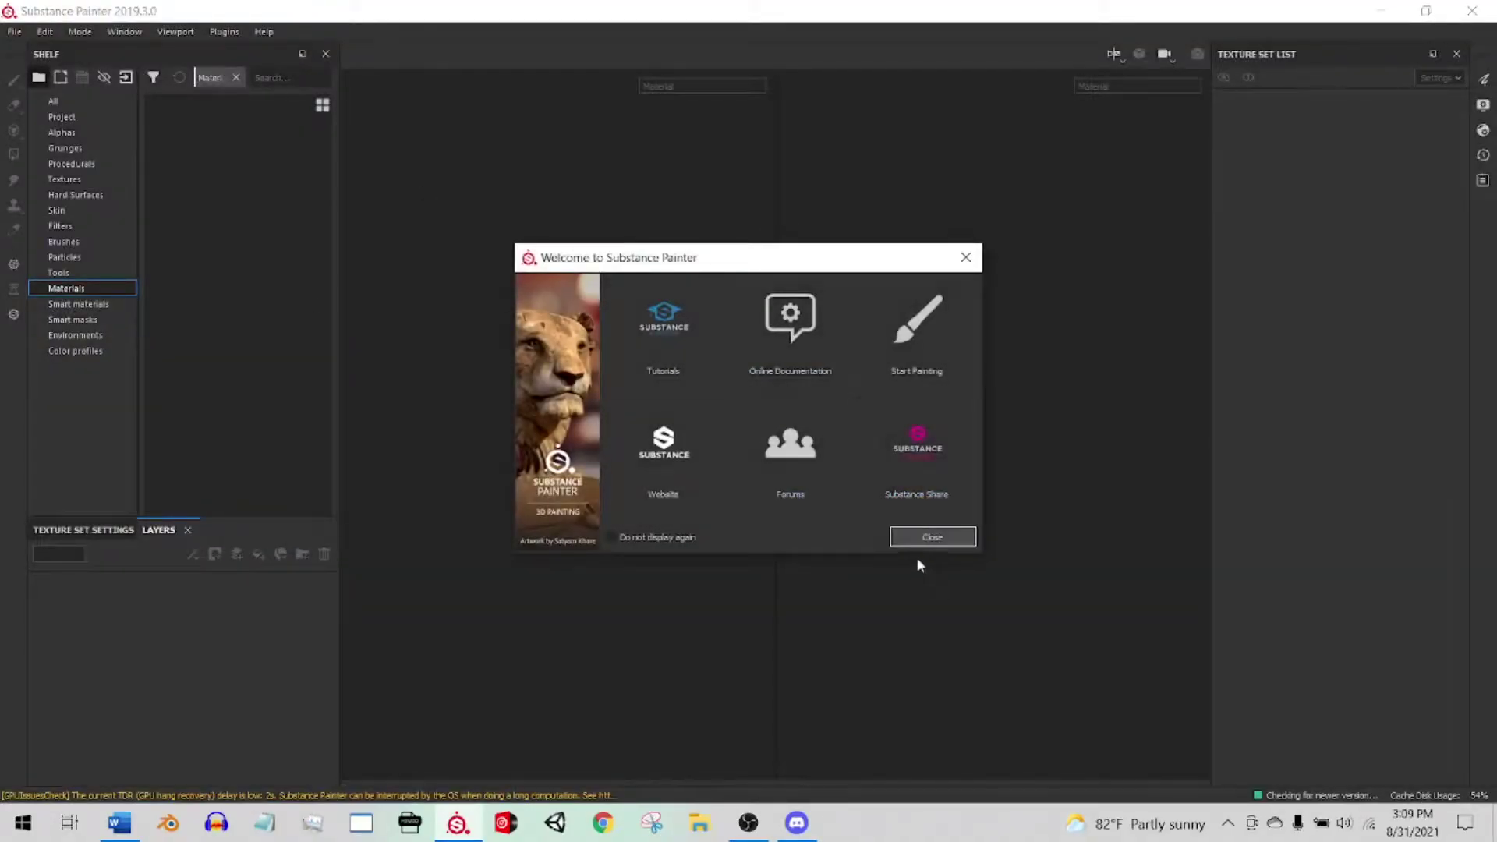
Step: Dismiss the welcome screen and start a new Substance Painter project
click(922, 533)
click(14, 31)
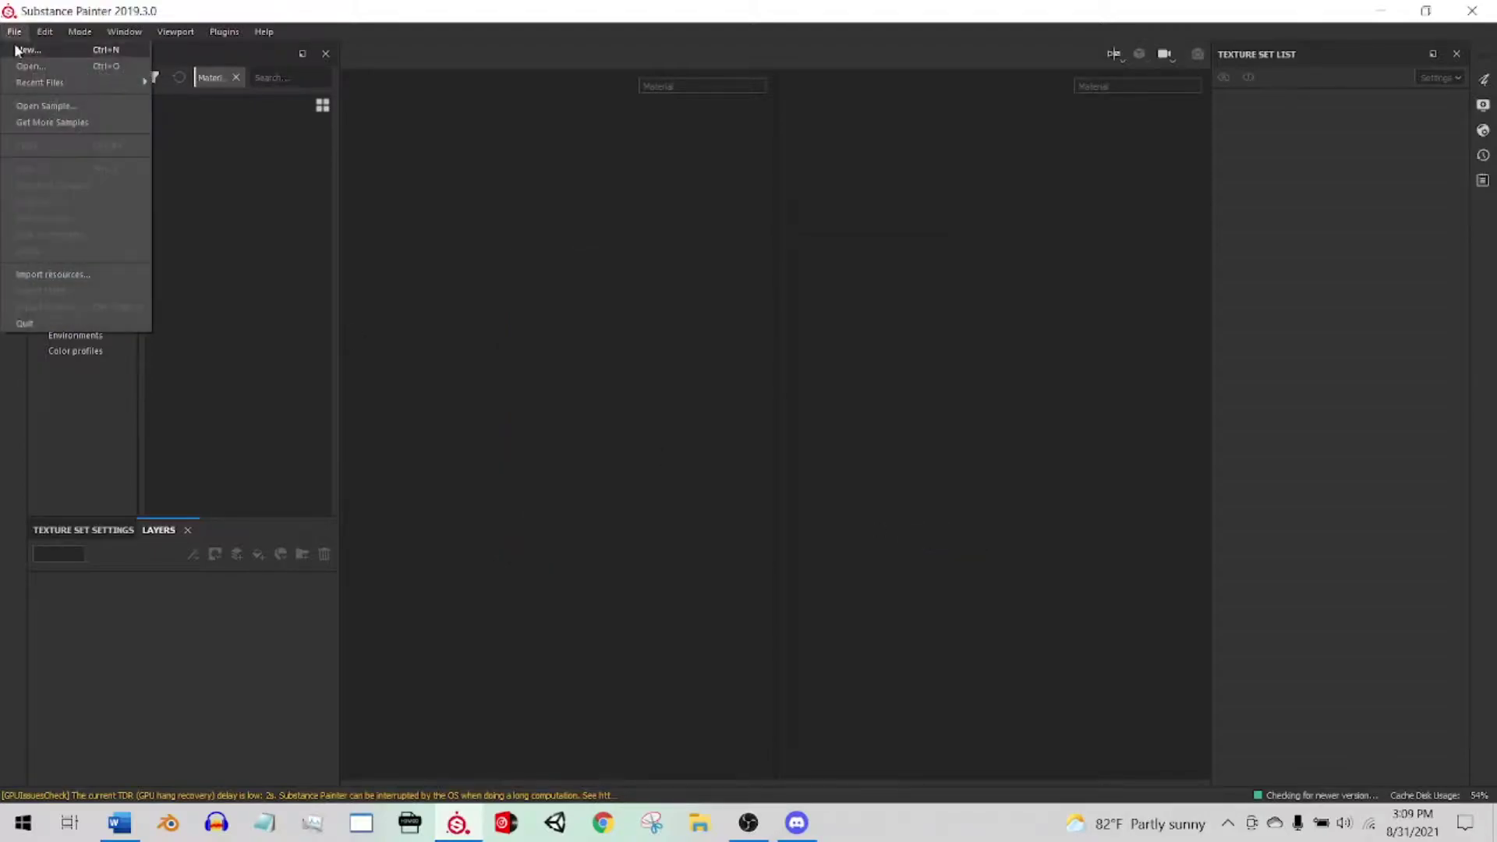
key(Escape)
key(ctrl+n)
Step: Pick the dt11 mesh from Codename Ftrdk 2021\Skins & Models\Guns\Shotguns\DT11
click(906, 247)
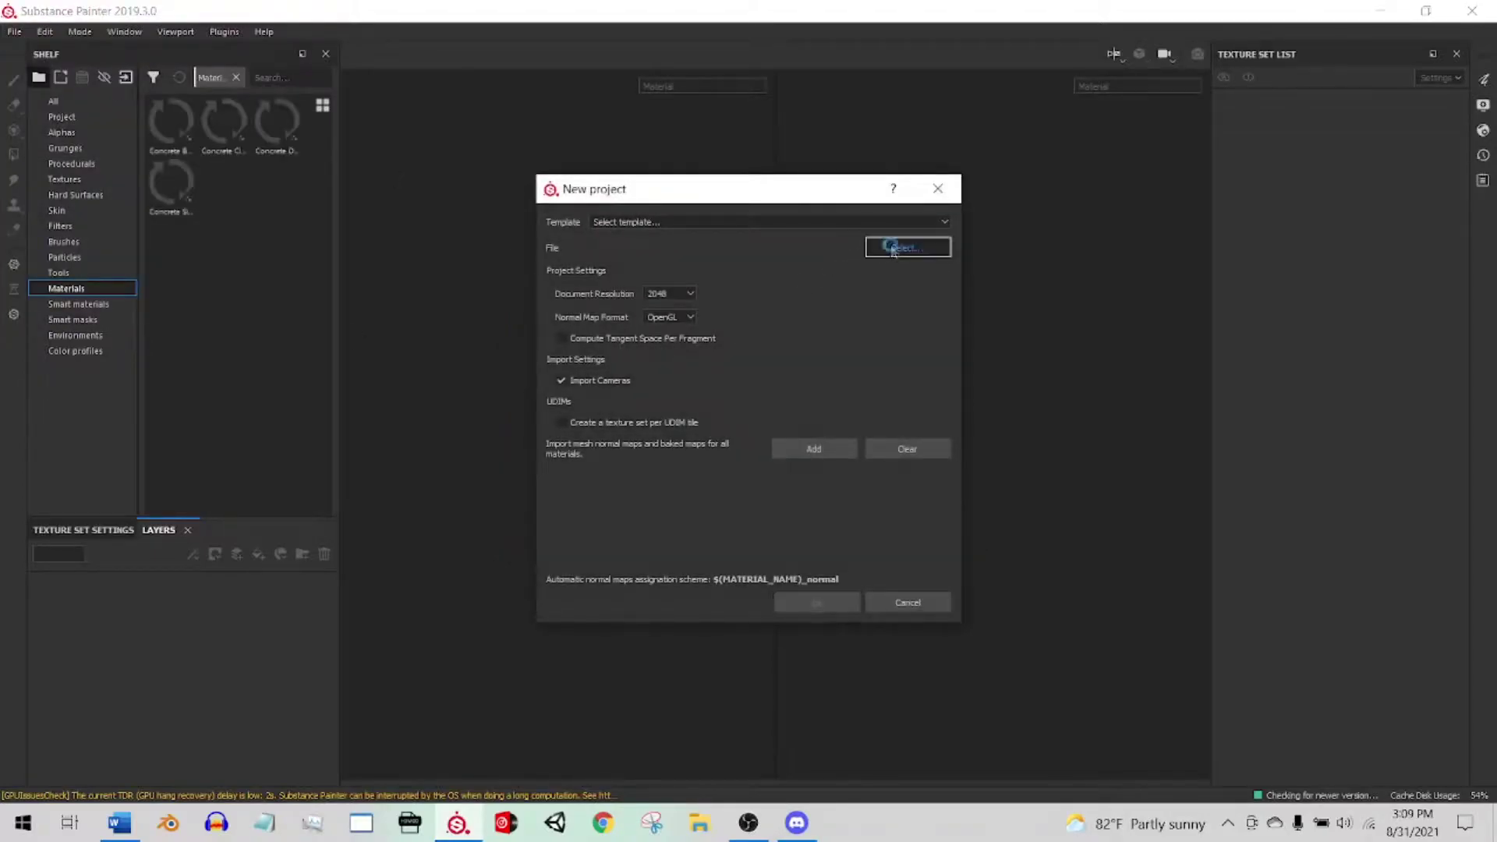
scroll(620, 421, up, 5)
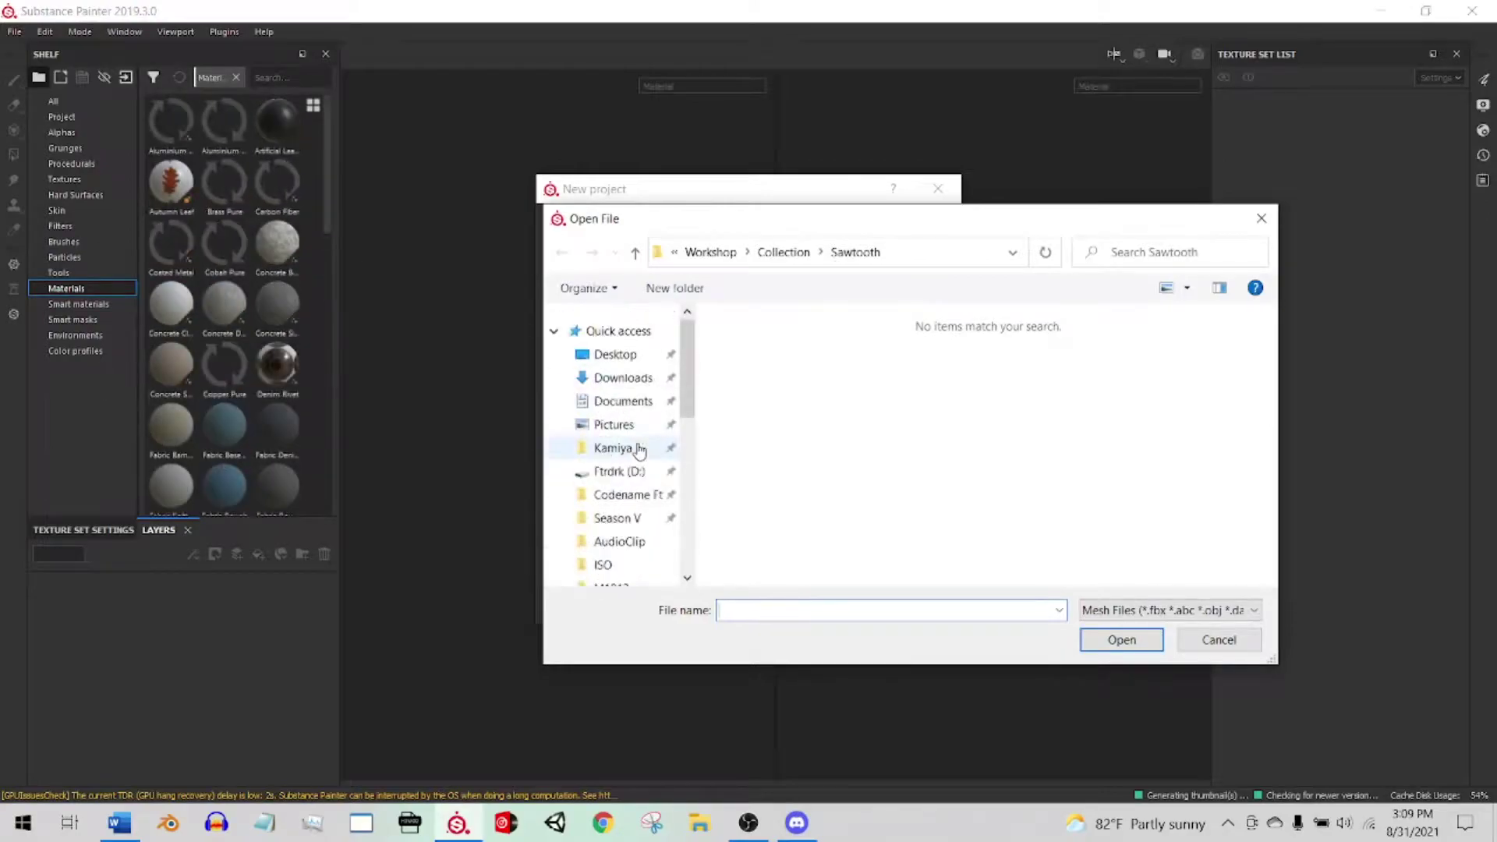
click(622, 401)
click(622, 377)
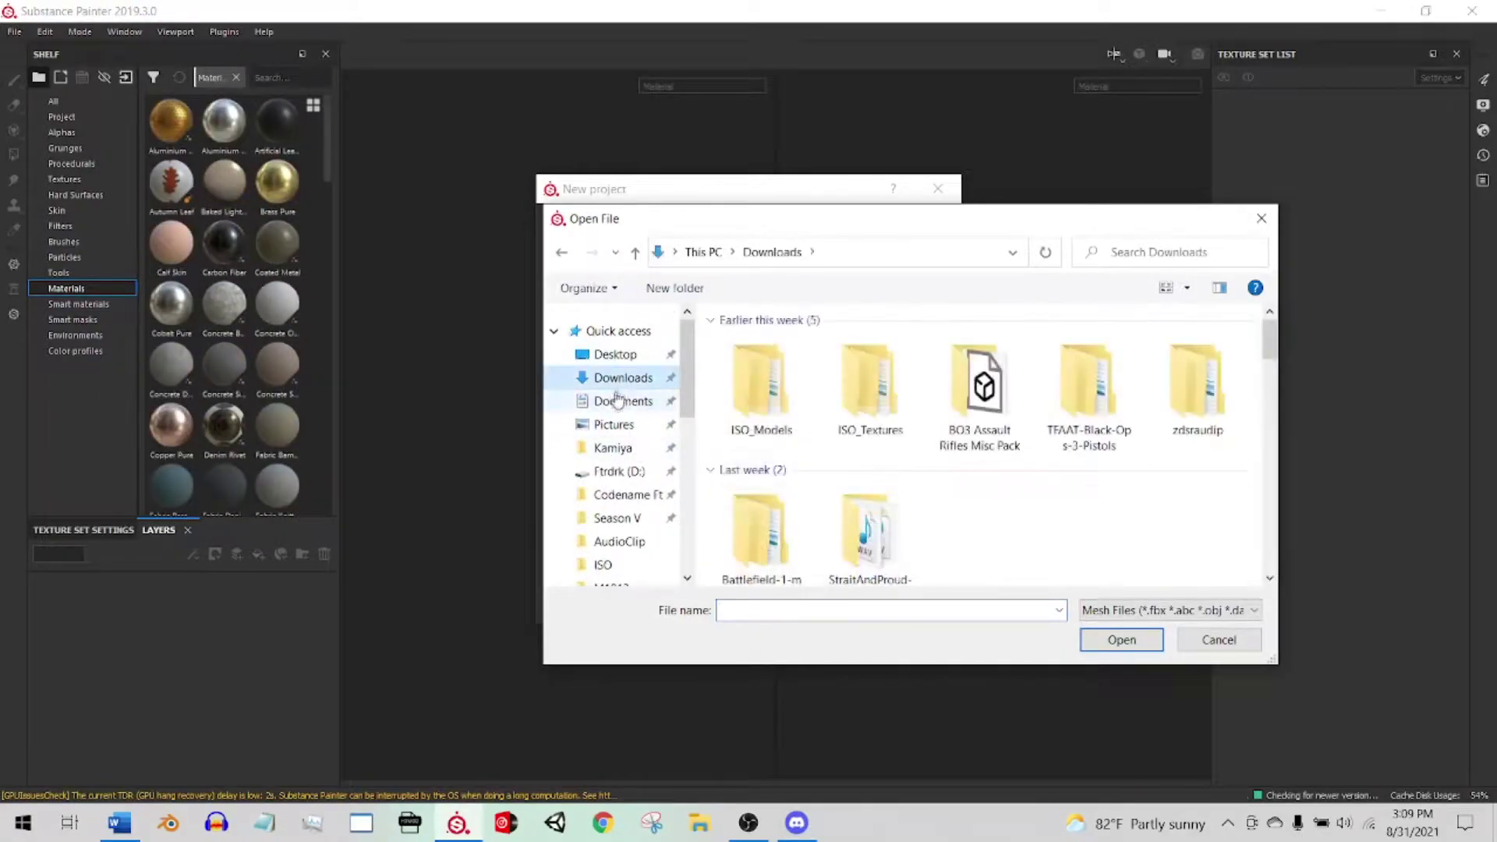
click(621, 499)
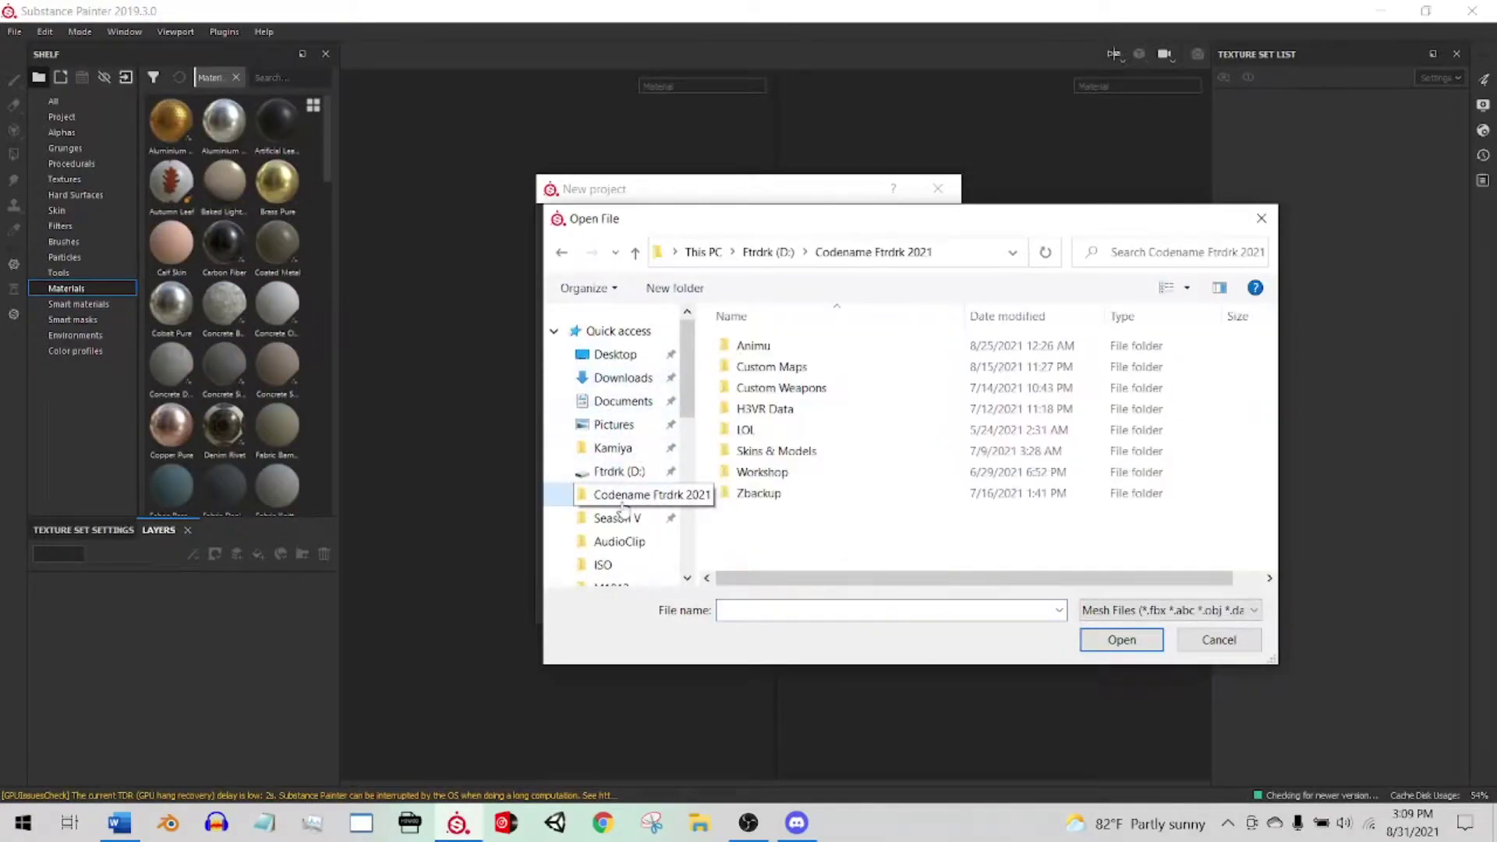
double_click(764, 452)
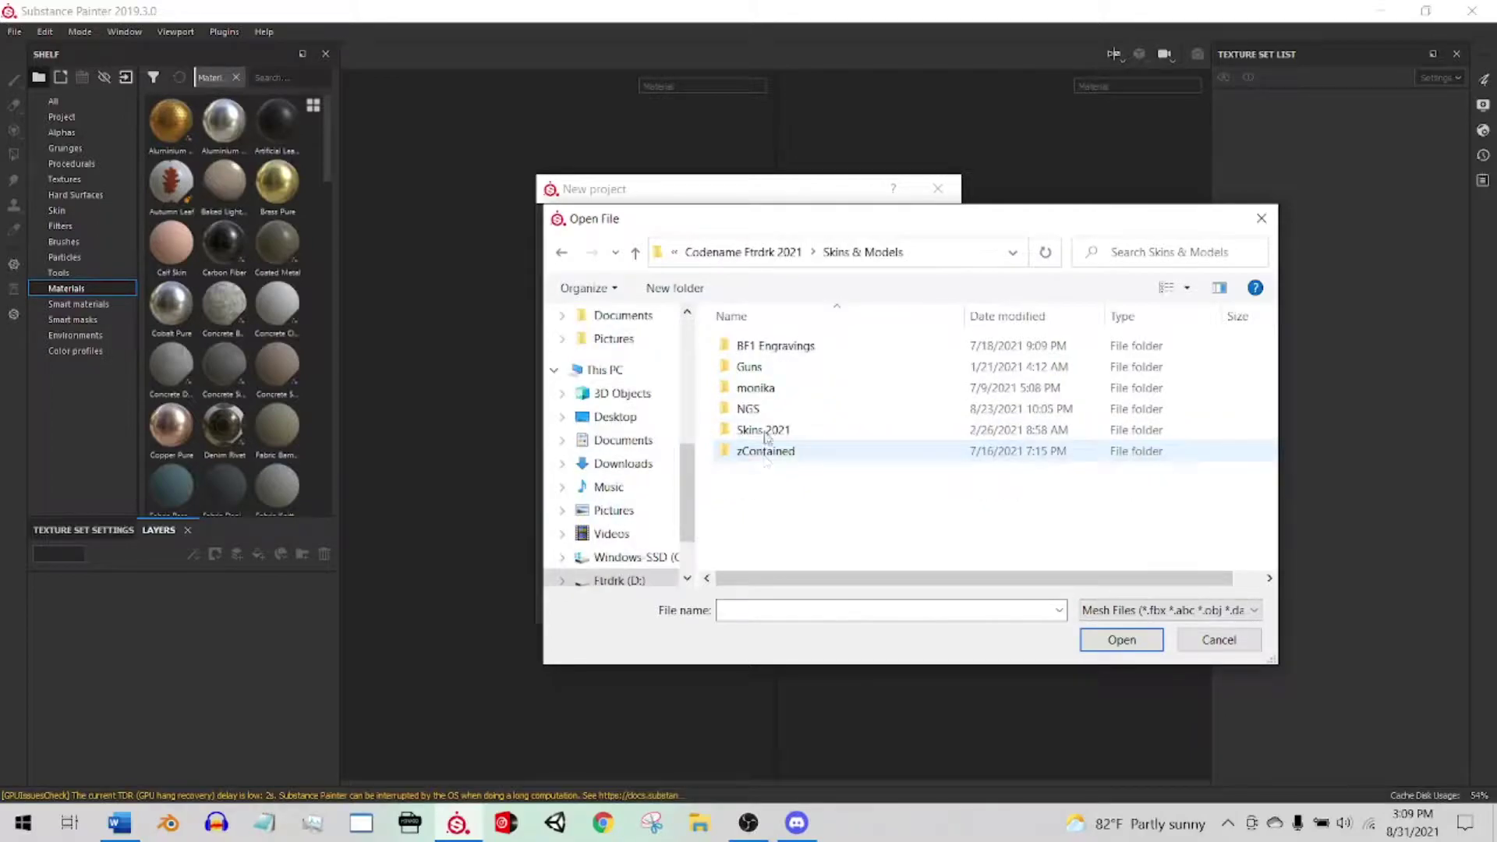
double_click(756, 366)
scroll(807, 484, down, 1)
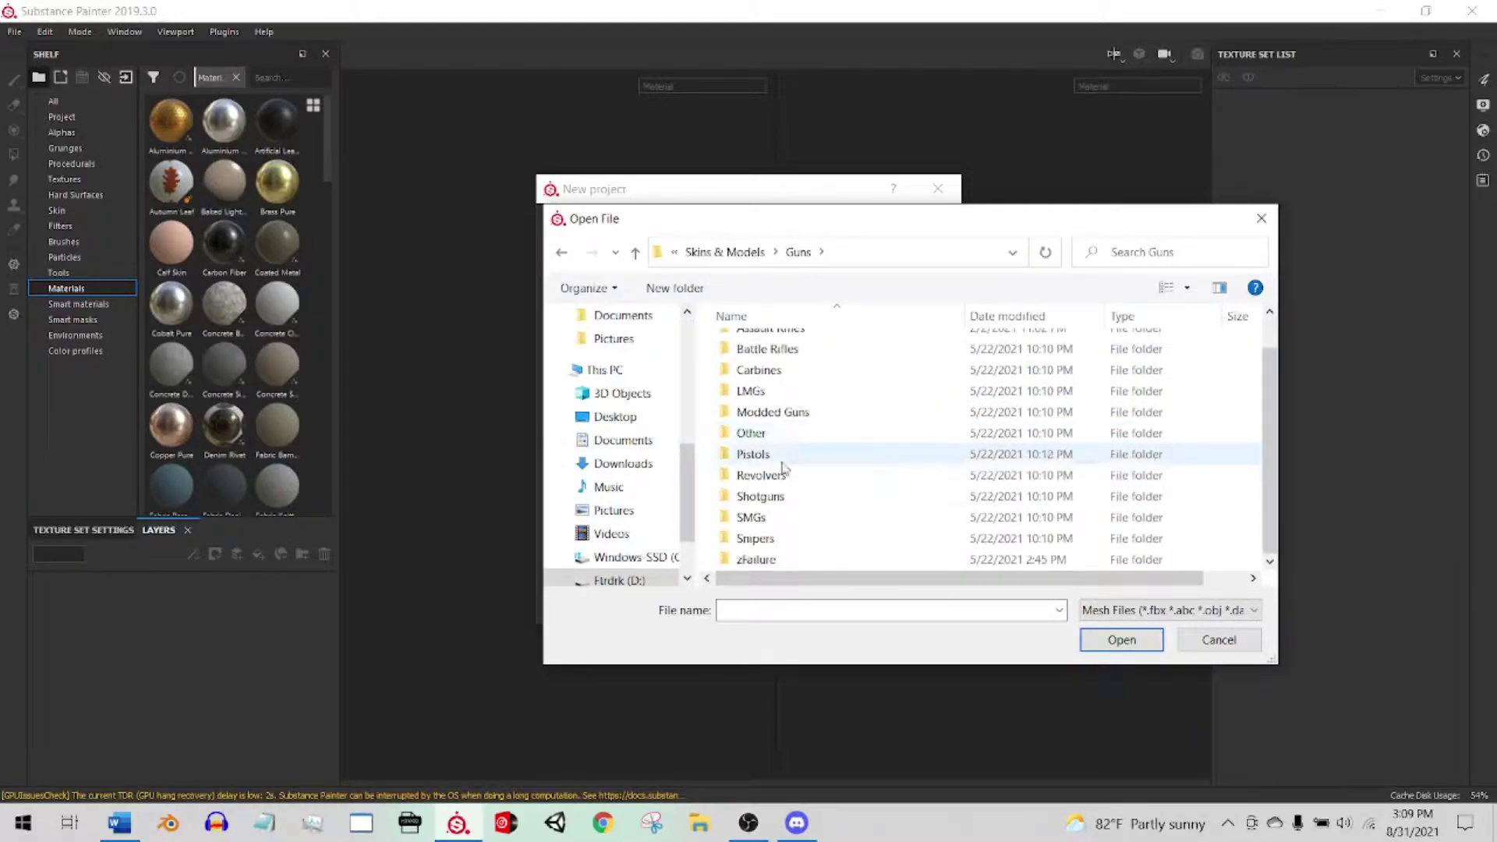
double_click(787, 499)
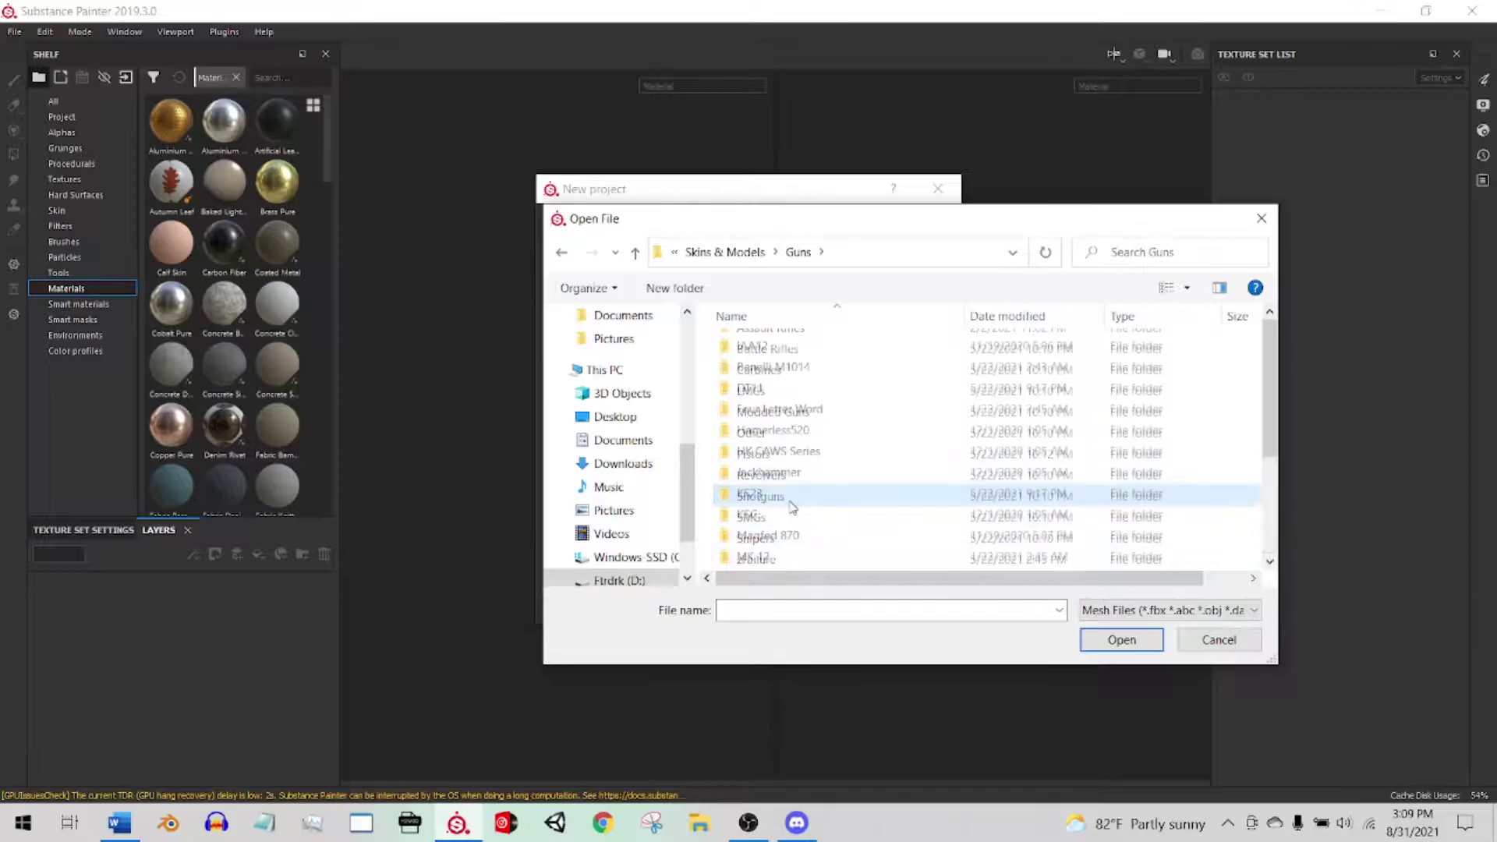
double_click(750, 387)
double_click(749, 367)
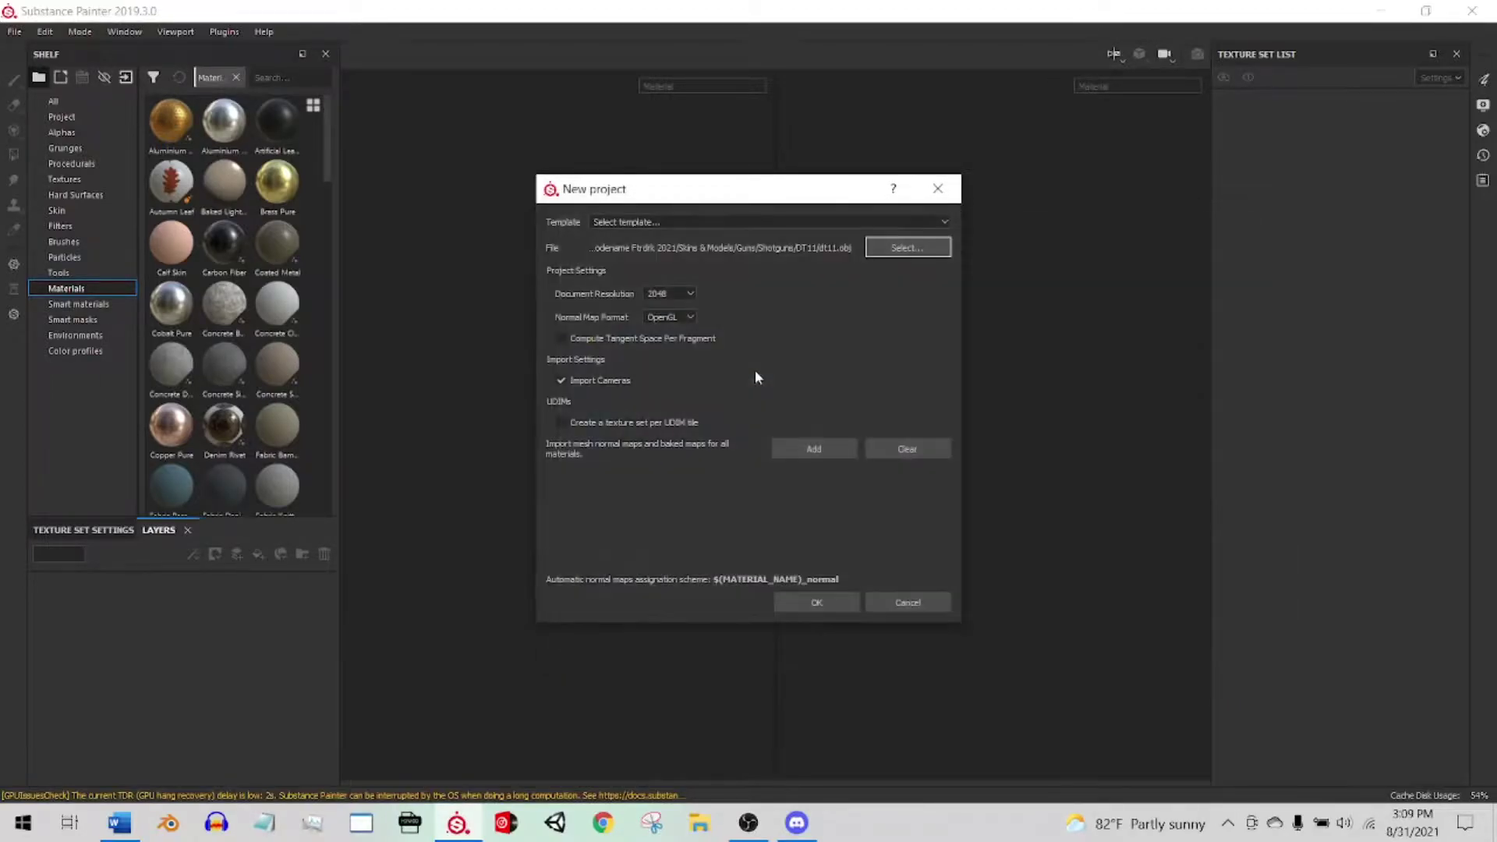
Step: Add WPNT_DT22_Normal_OpenGL from the Tex folder and create the project
click(813, 451)
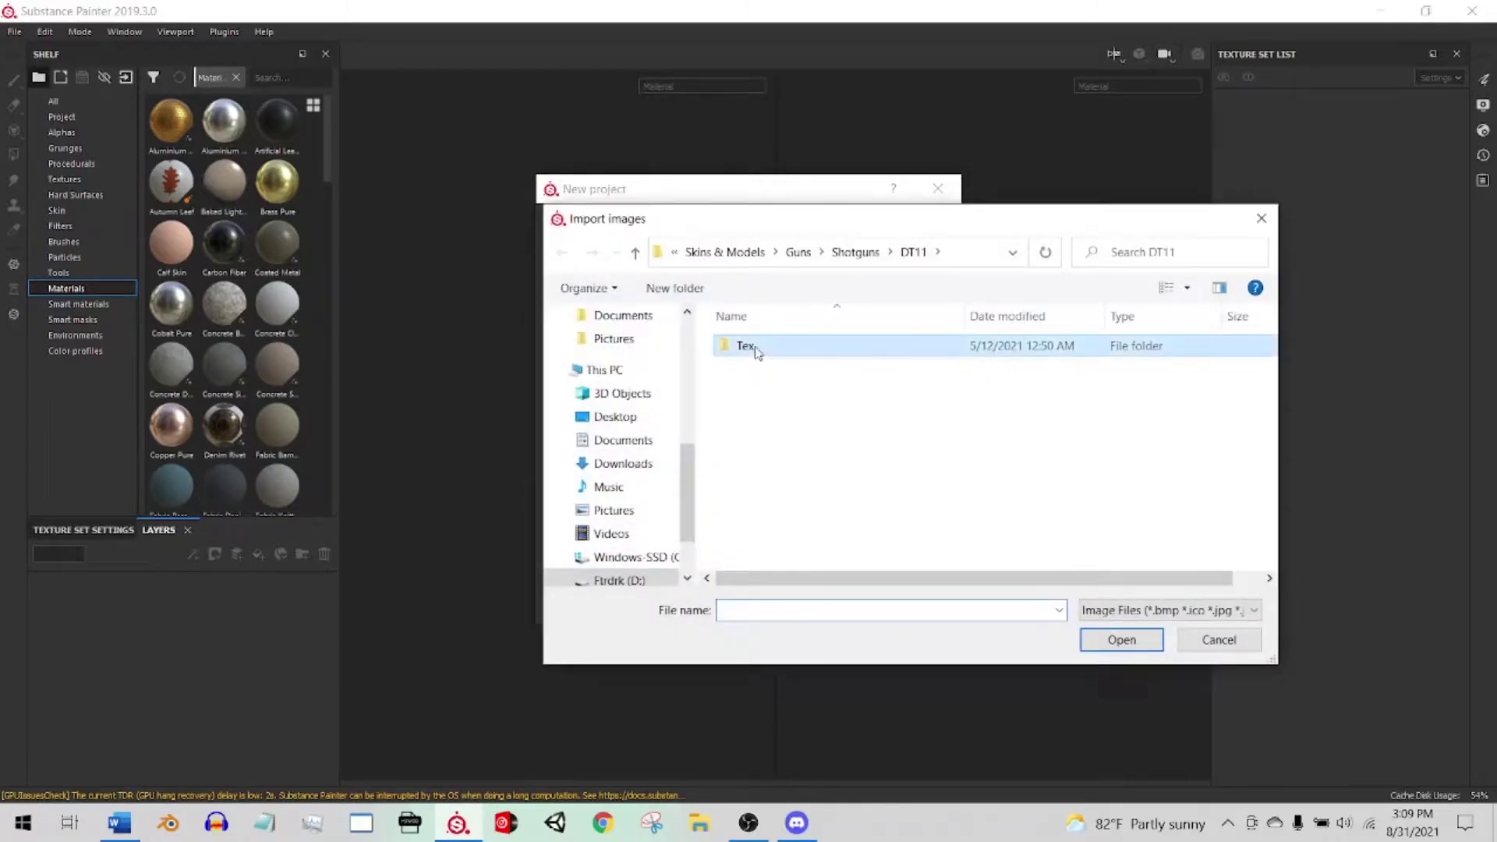
double_click(752, 349)
double_click(991, 391)
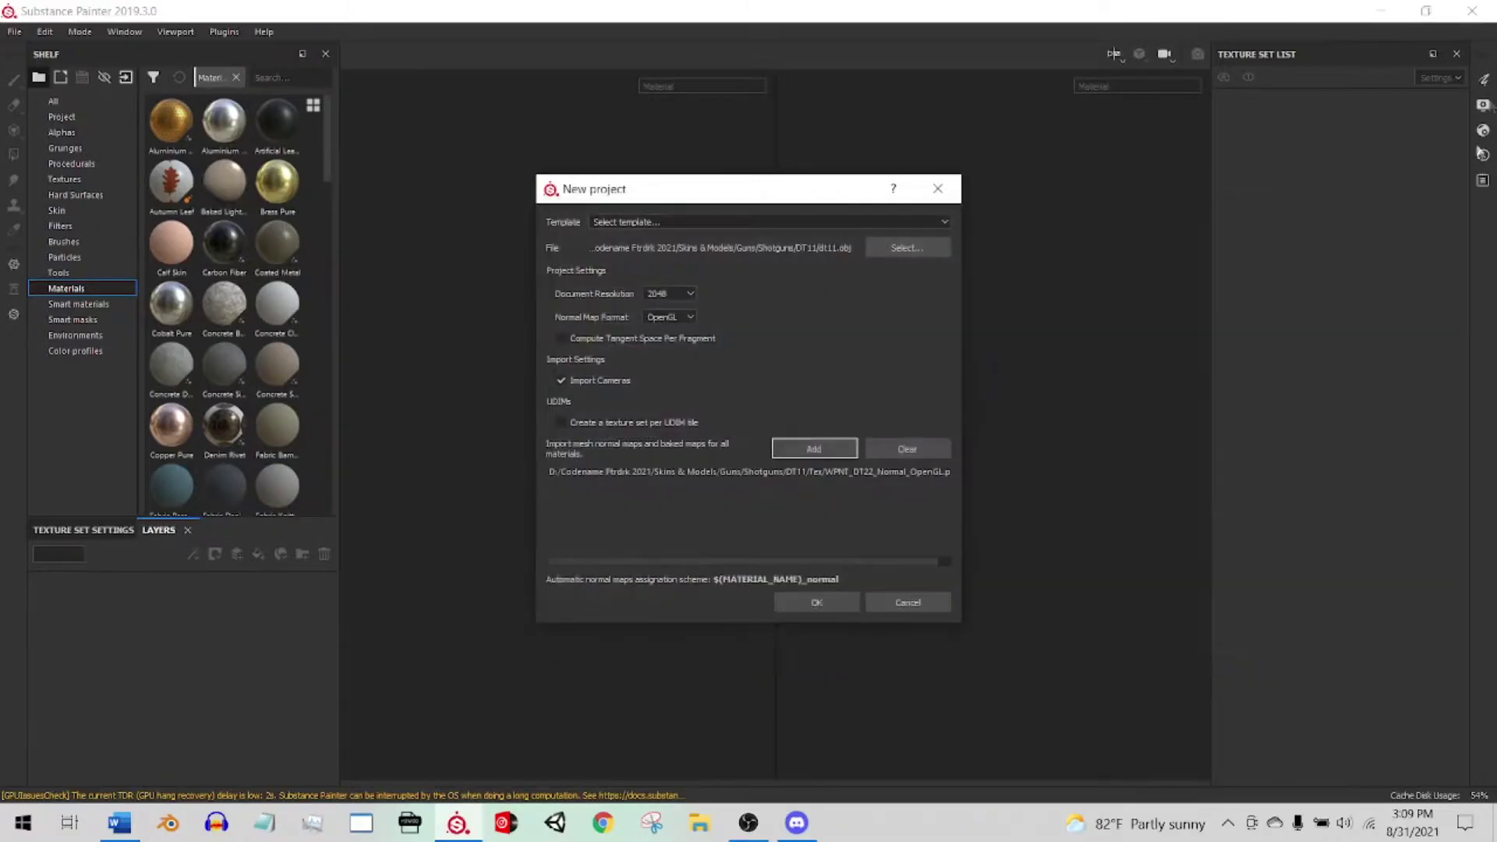
click(852, 601)
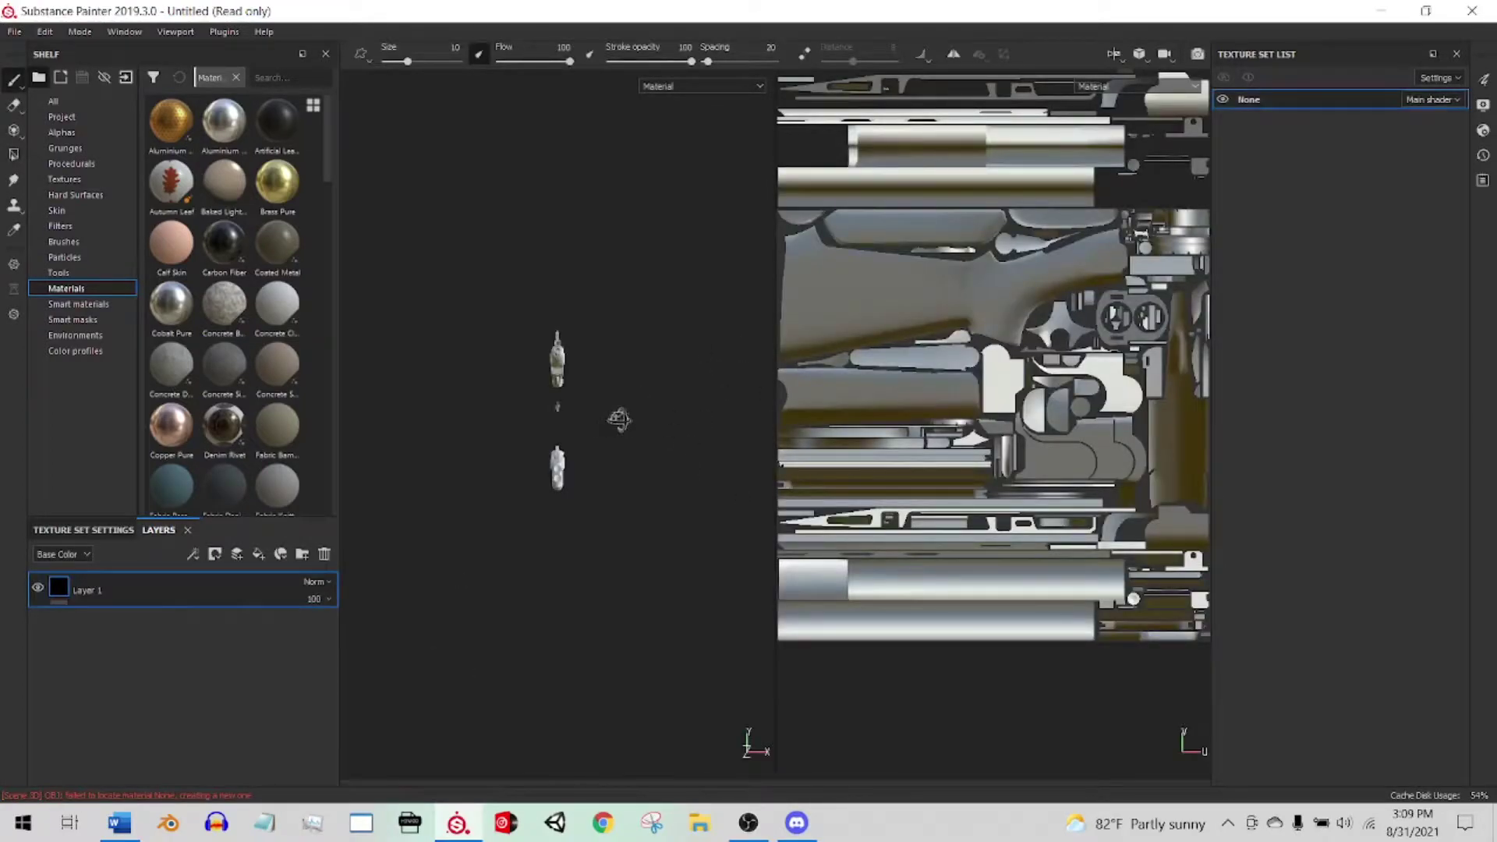
Step: Bake the DT11 mesh maps from Texture Set Settings and dismiss the bake report
alt+drag(620, 419, 444, 428)
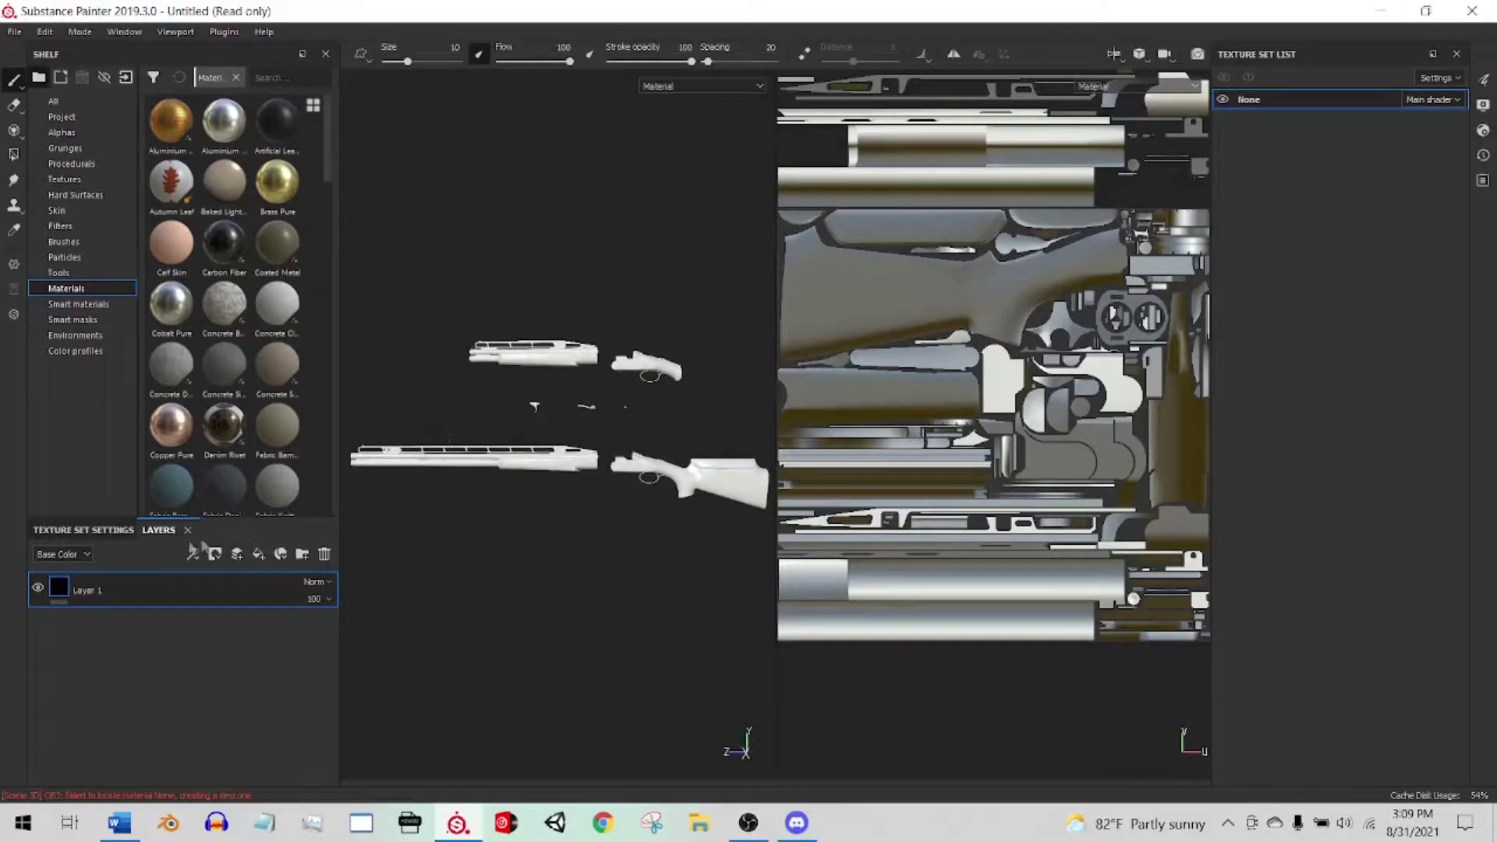
click(83, 529)
scroll(284, 702, down, 10)
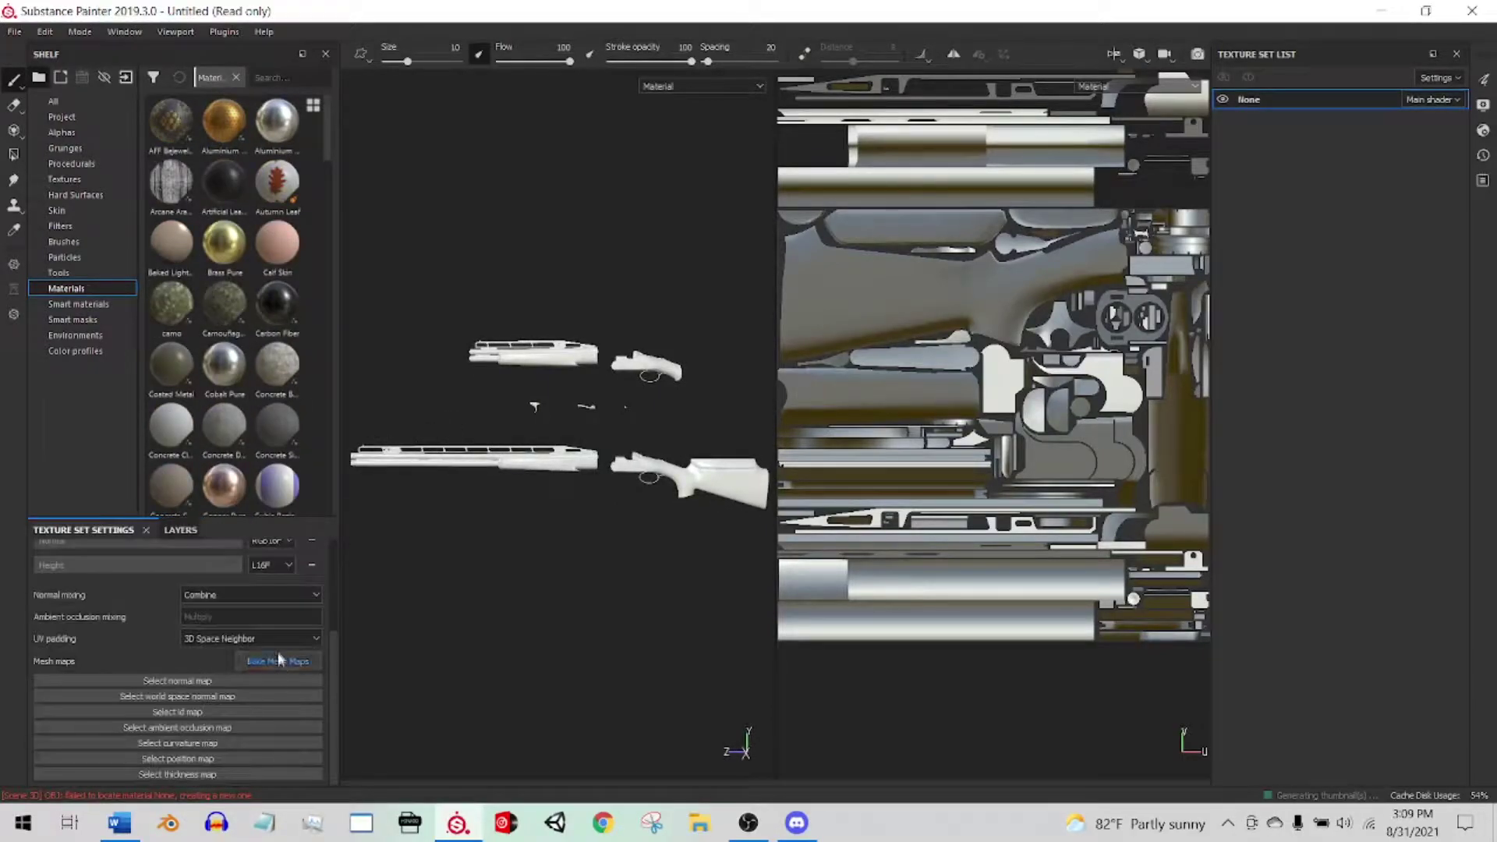
click(278, 660)
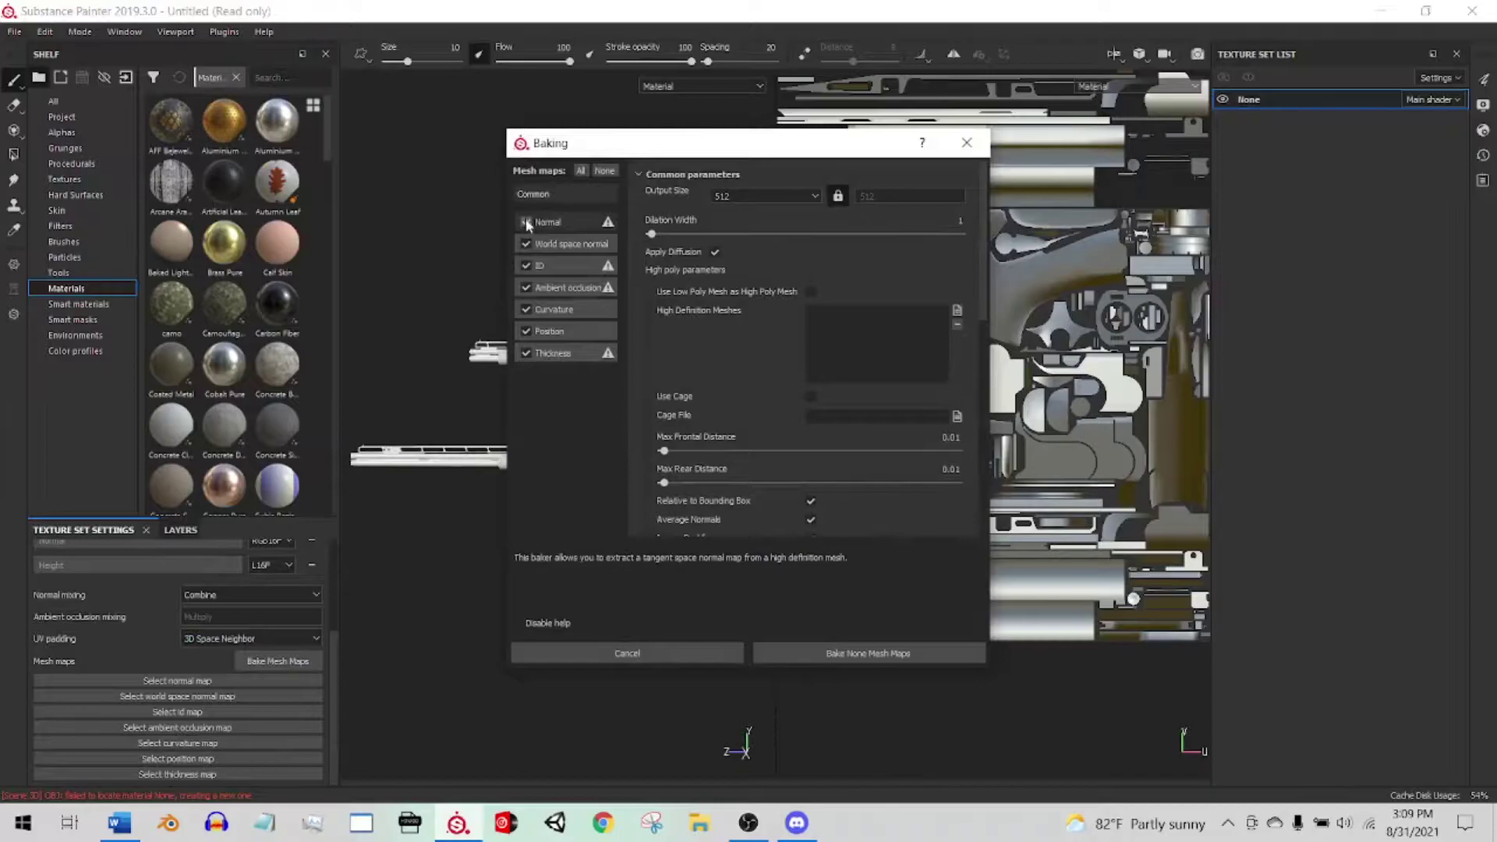
click(843, 652)
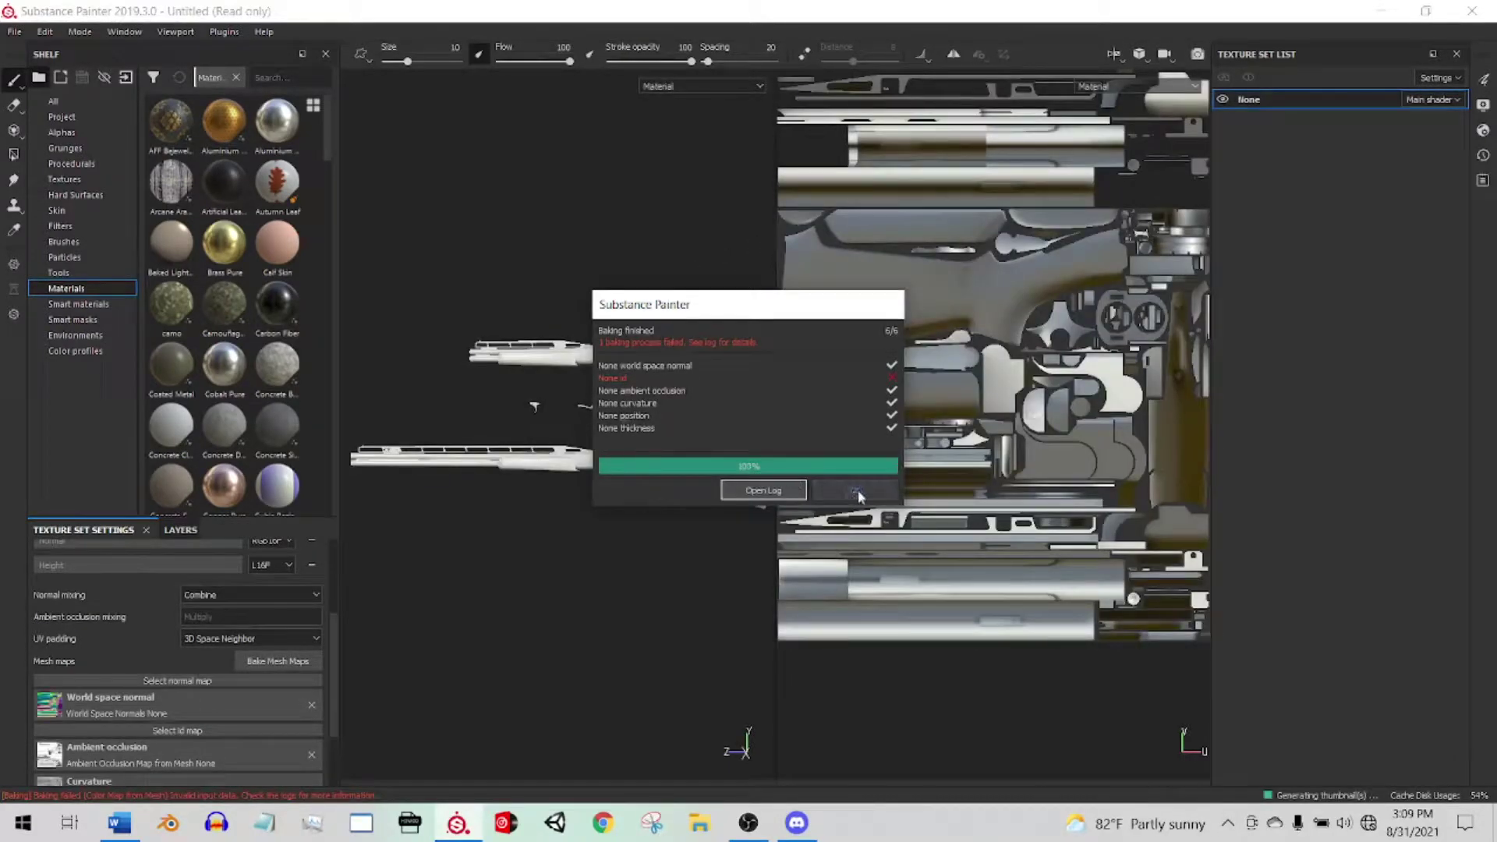
click(855, 490)
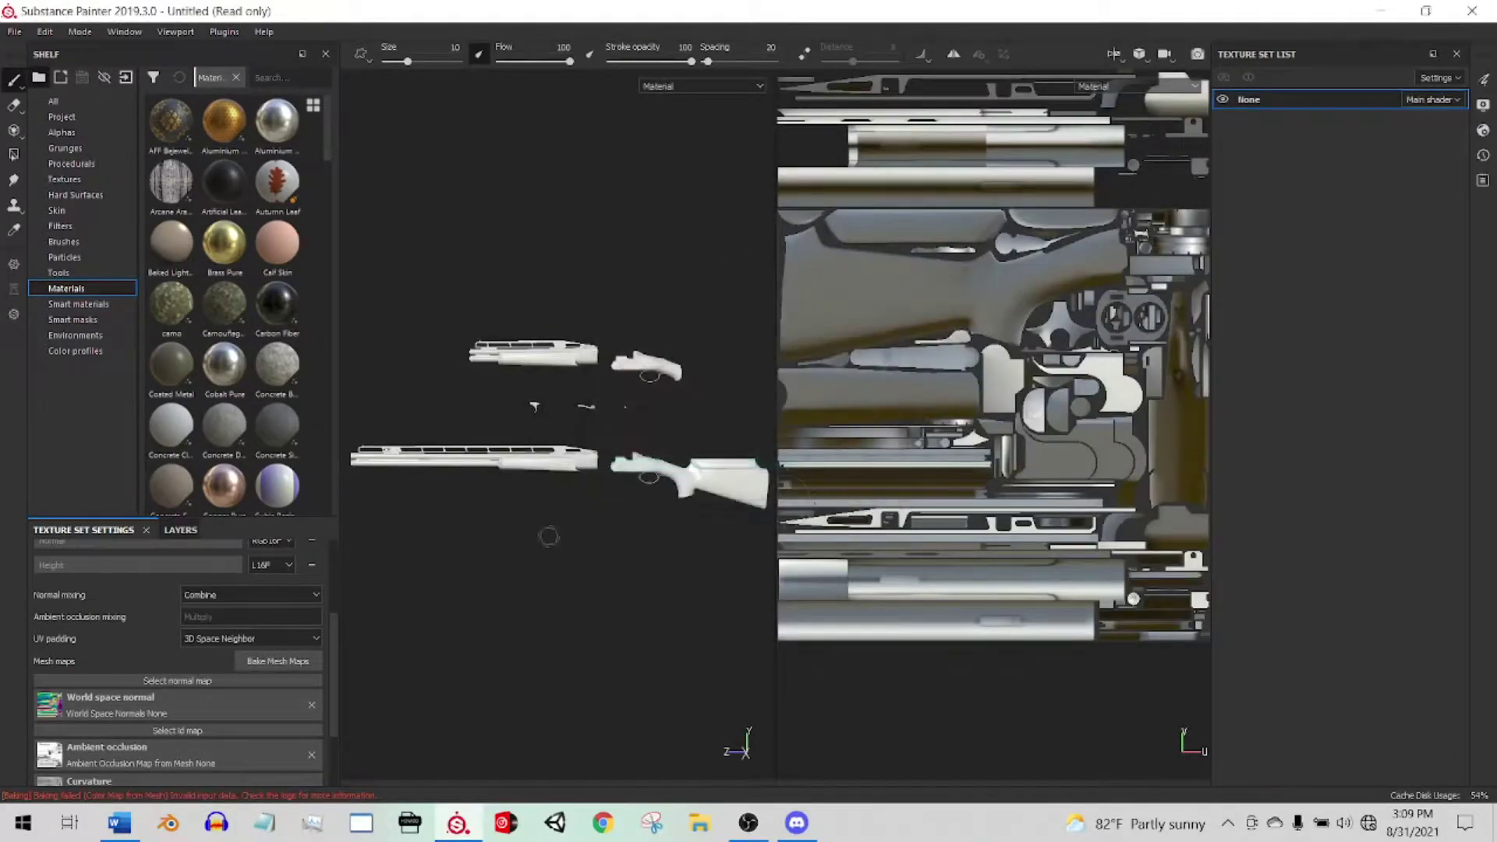
Step: Assign WPNT_DT22_Normal_OpenGL as the normal map and return to Layers
click(182, 681)
click(211, 555)
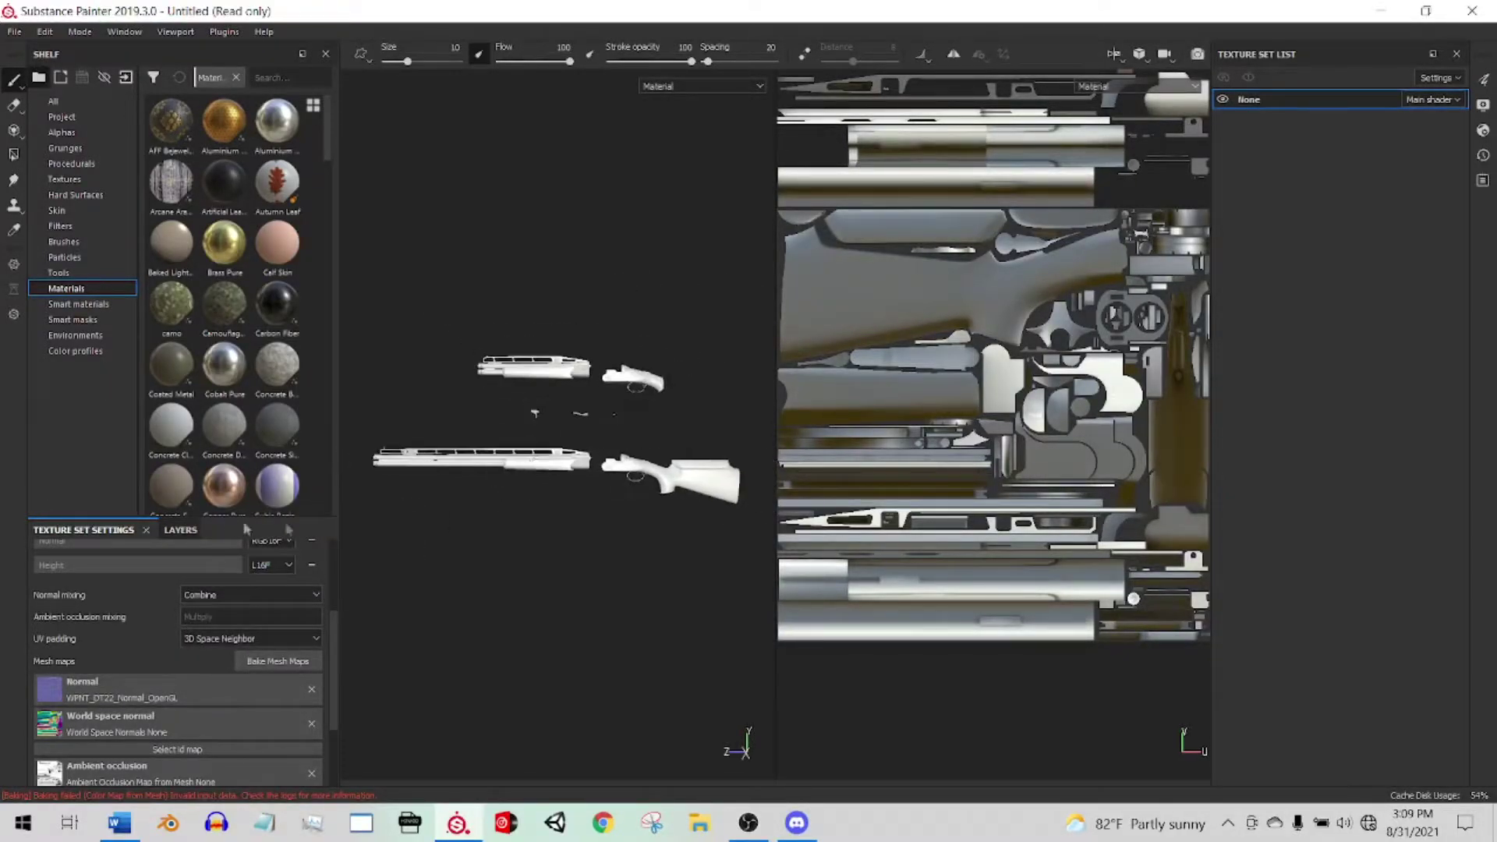
click(175, 531)
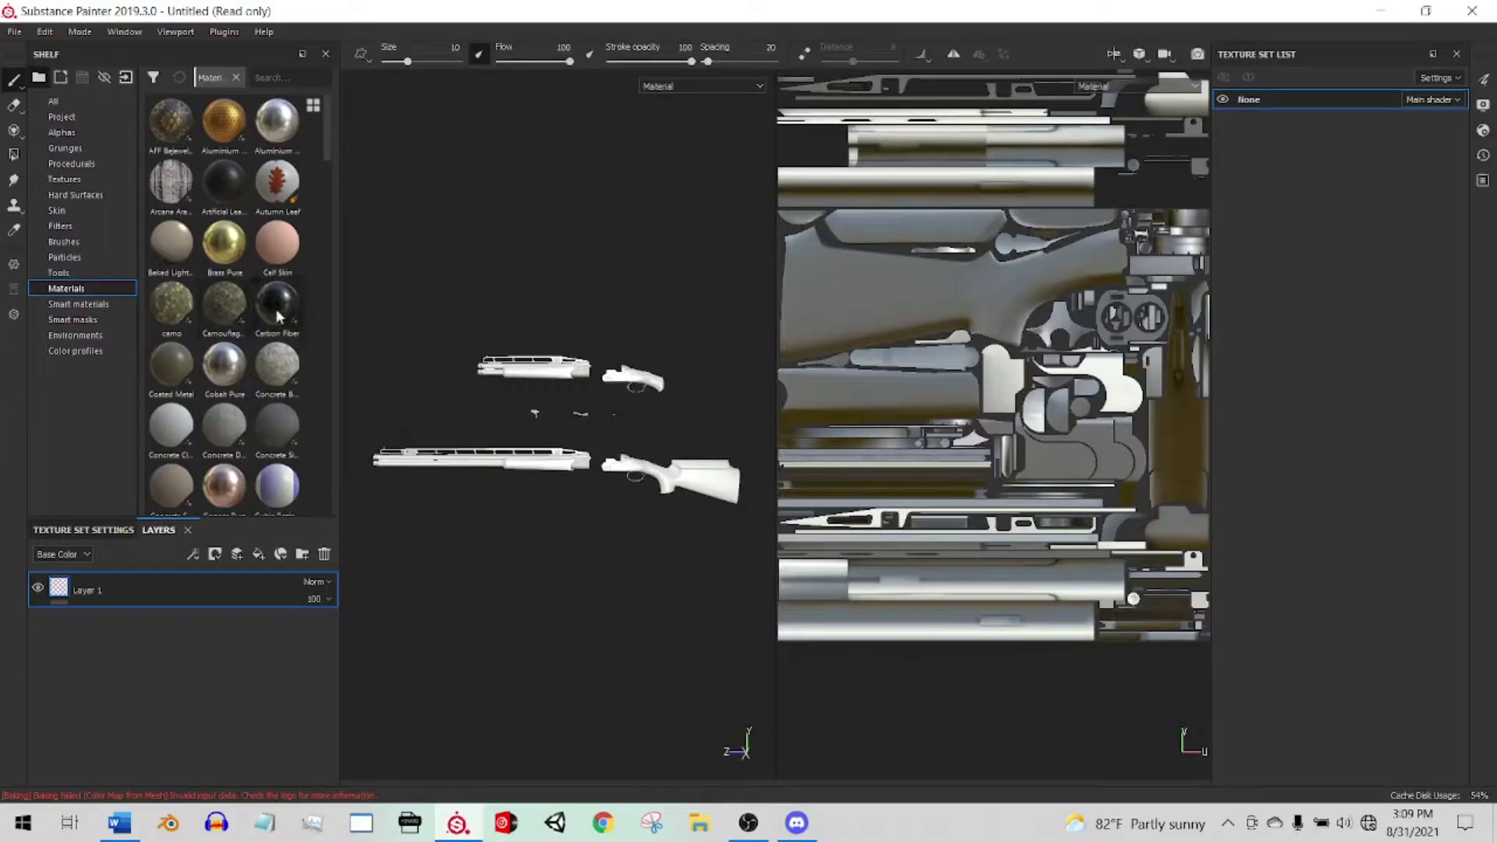
Step: Drag the Keyhole smart material from the Shelf onto the shotgun for a gold-and-brown finish
scroll(274, 308, down, 10)
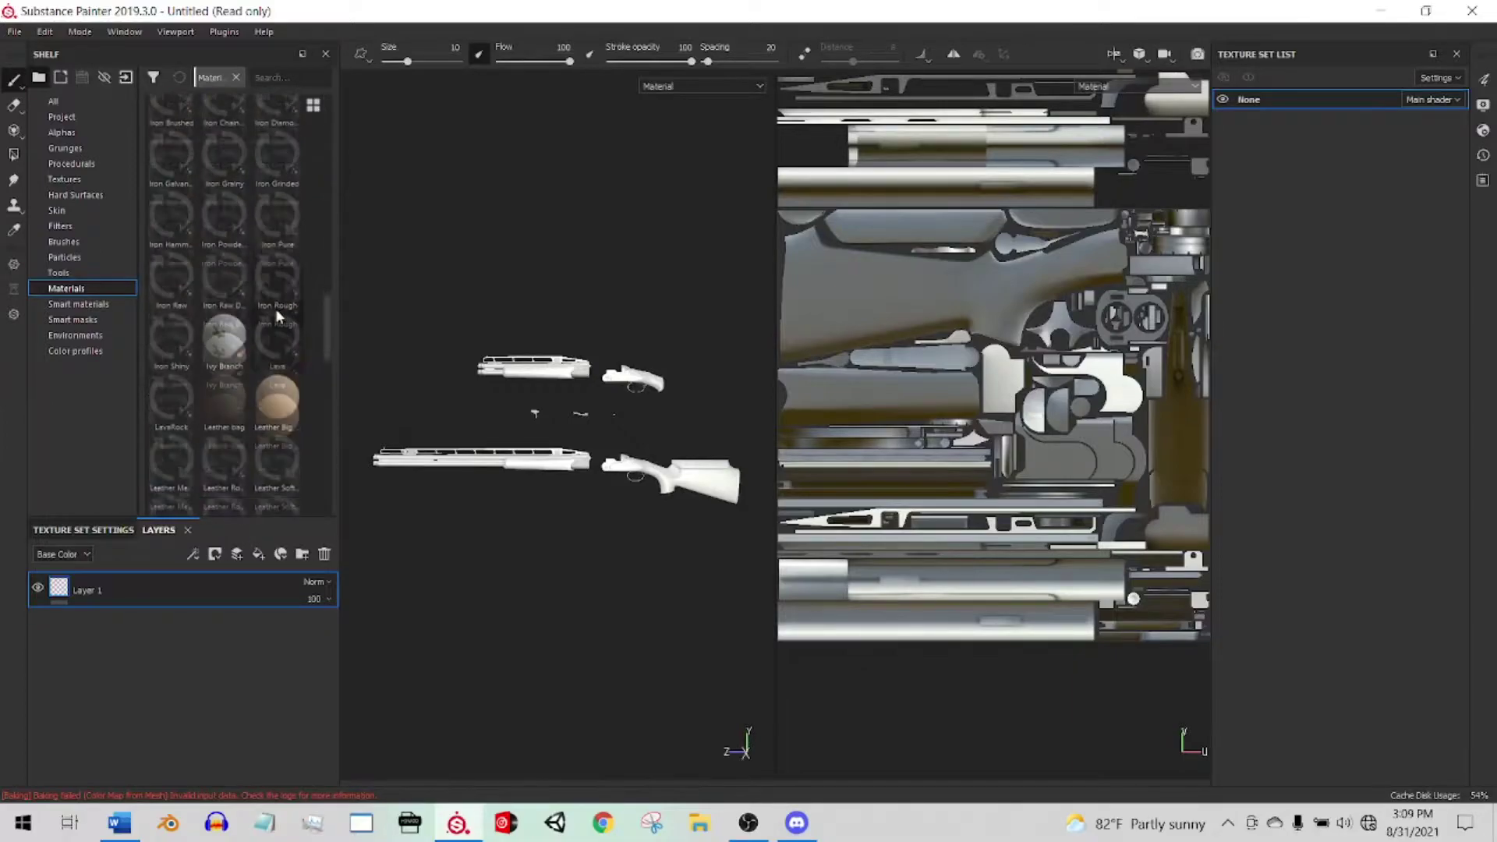
click(78, 304)
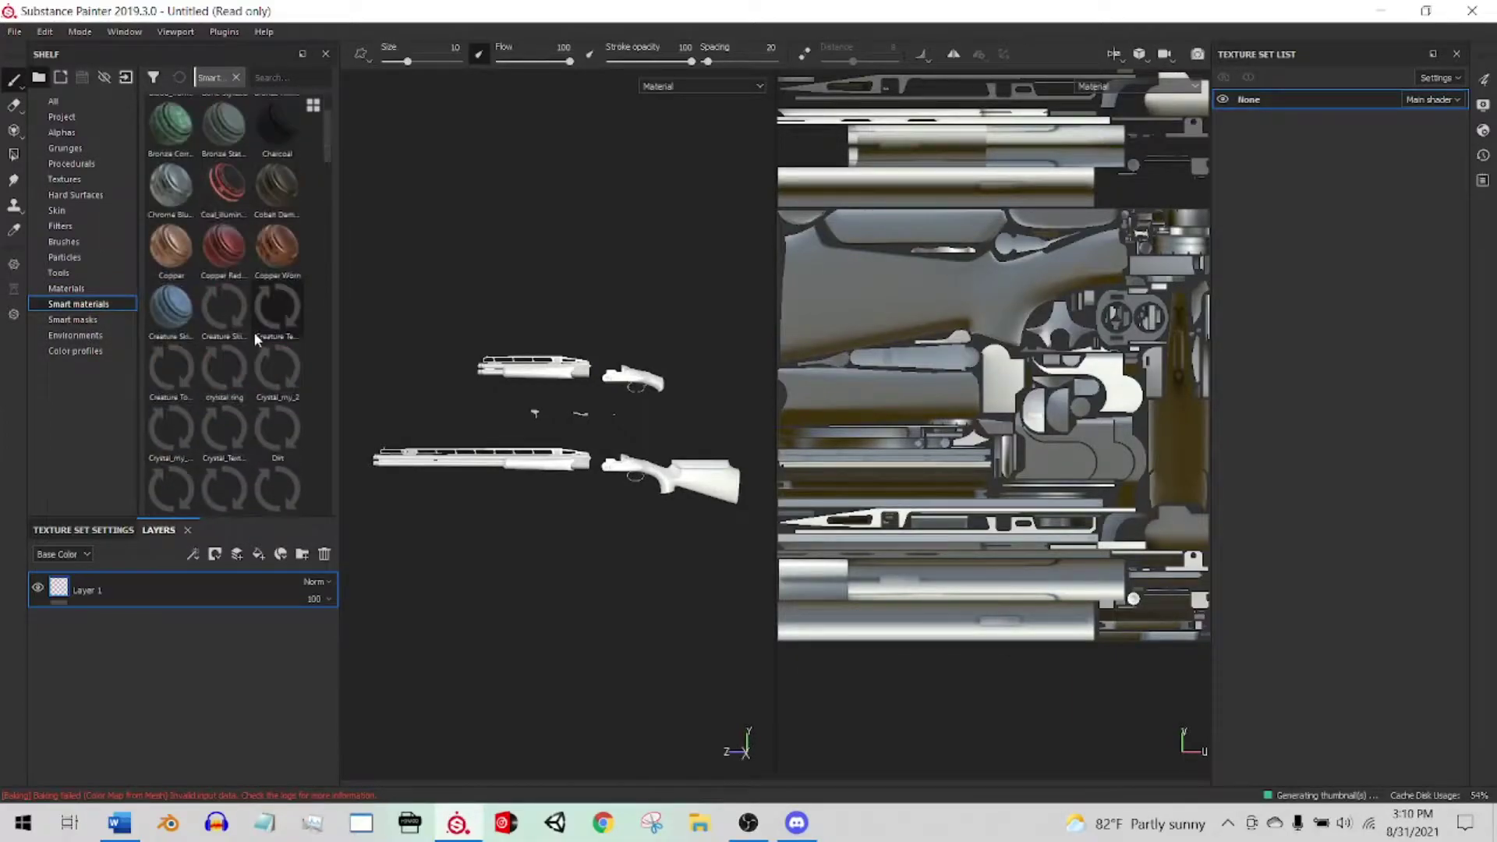
scroll(254, 331, down, 5)
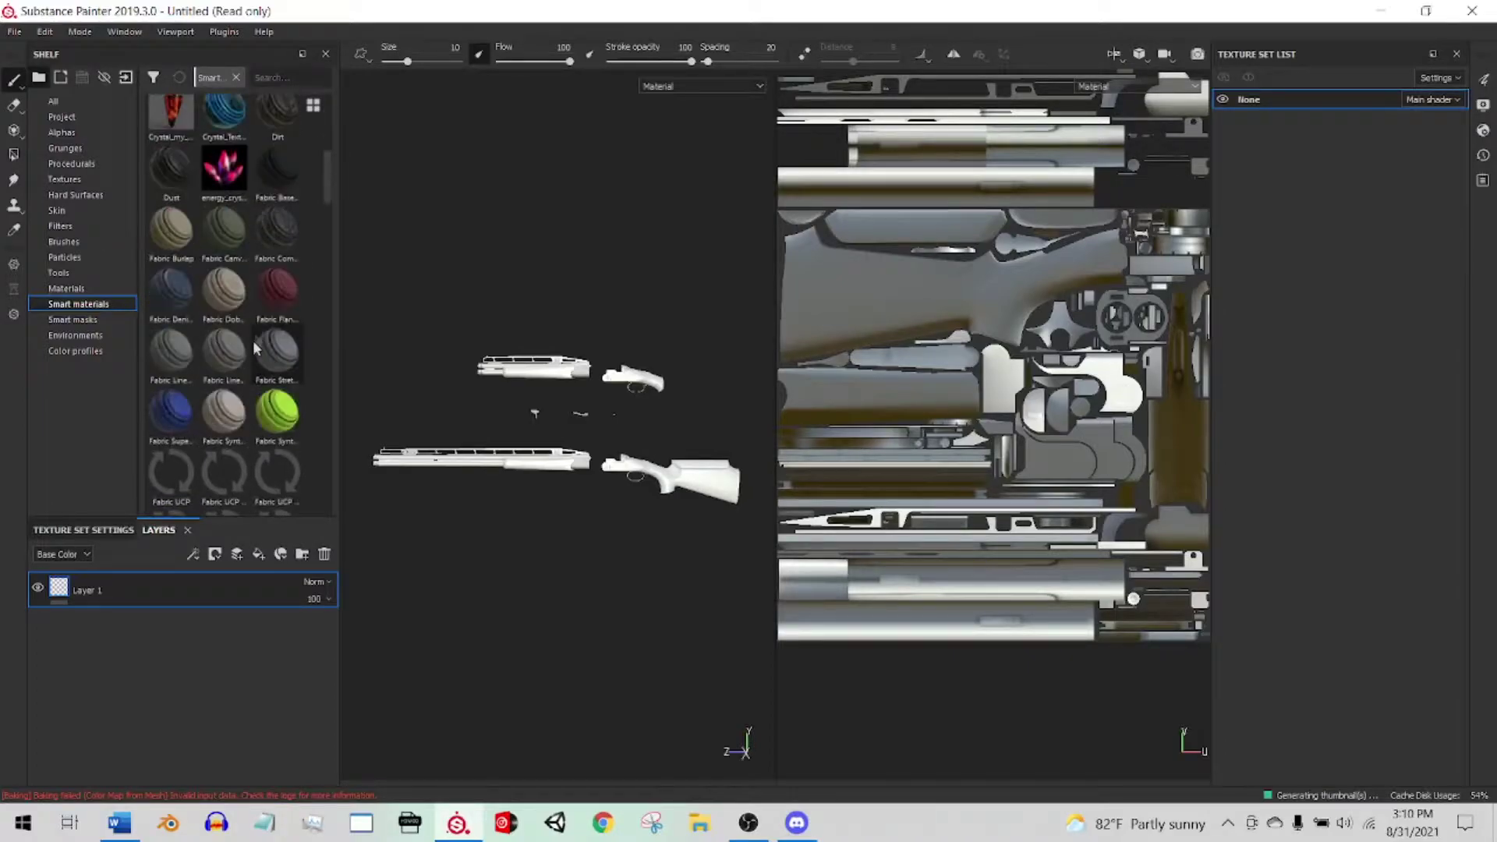
scroll(238, 398, down, 5)
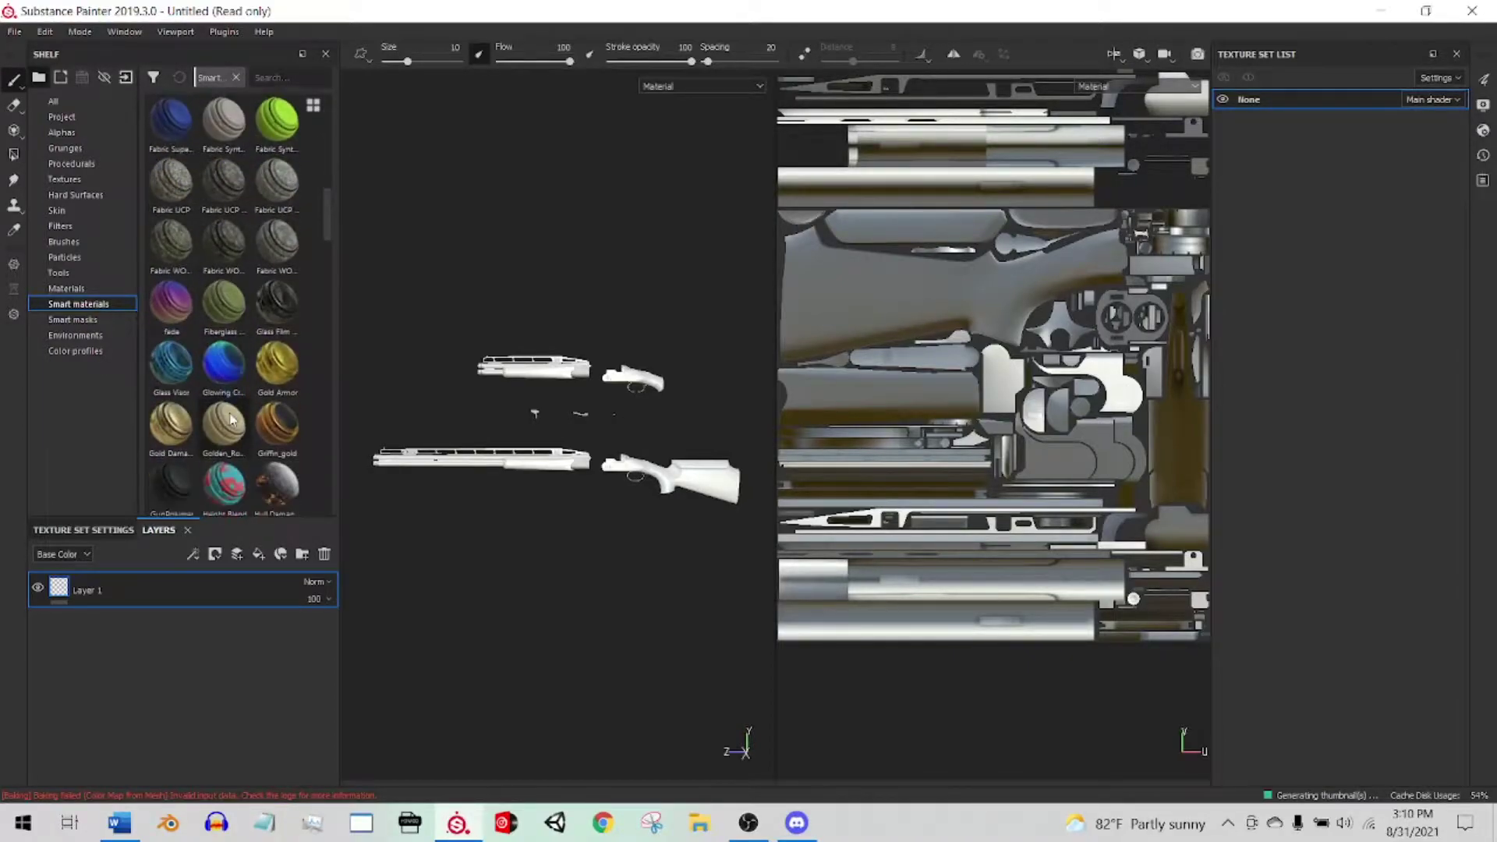
scroll(230, 419, down, 1)
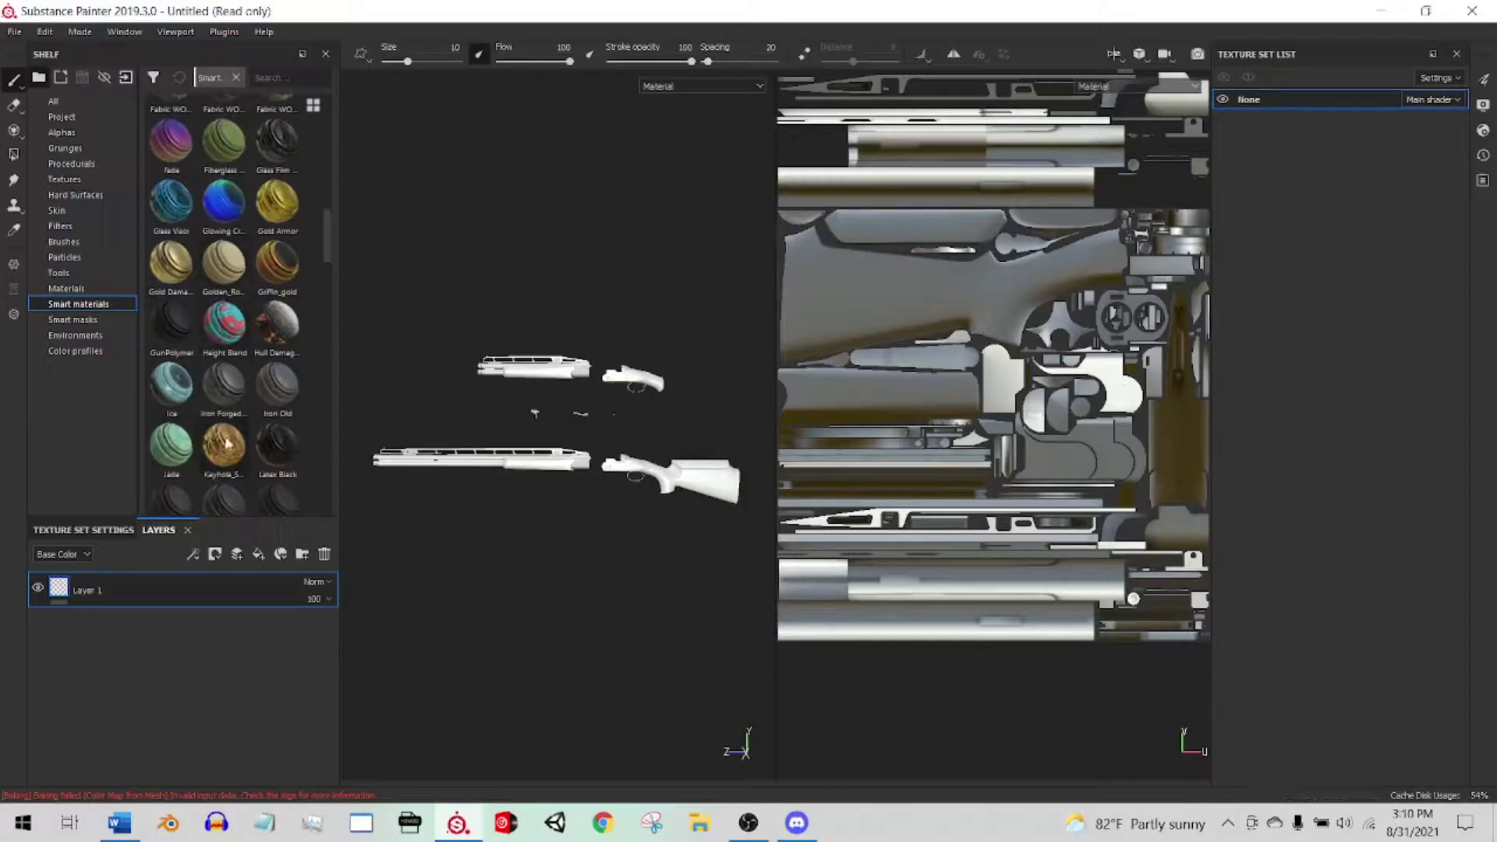
drag(223, 452, 704, 476)
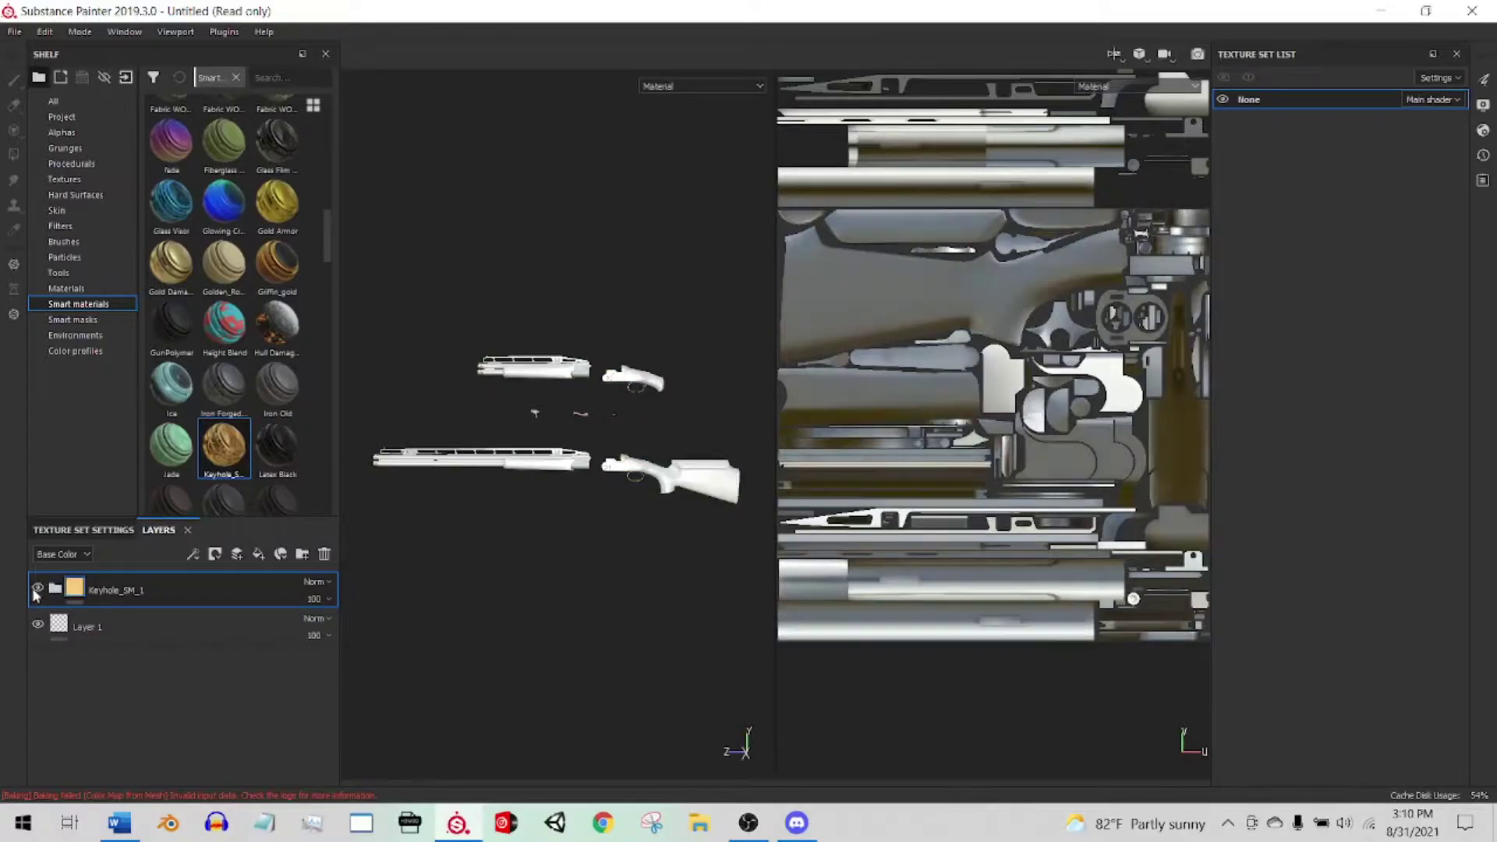
scroll(466, 466, up, 5)
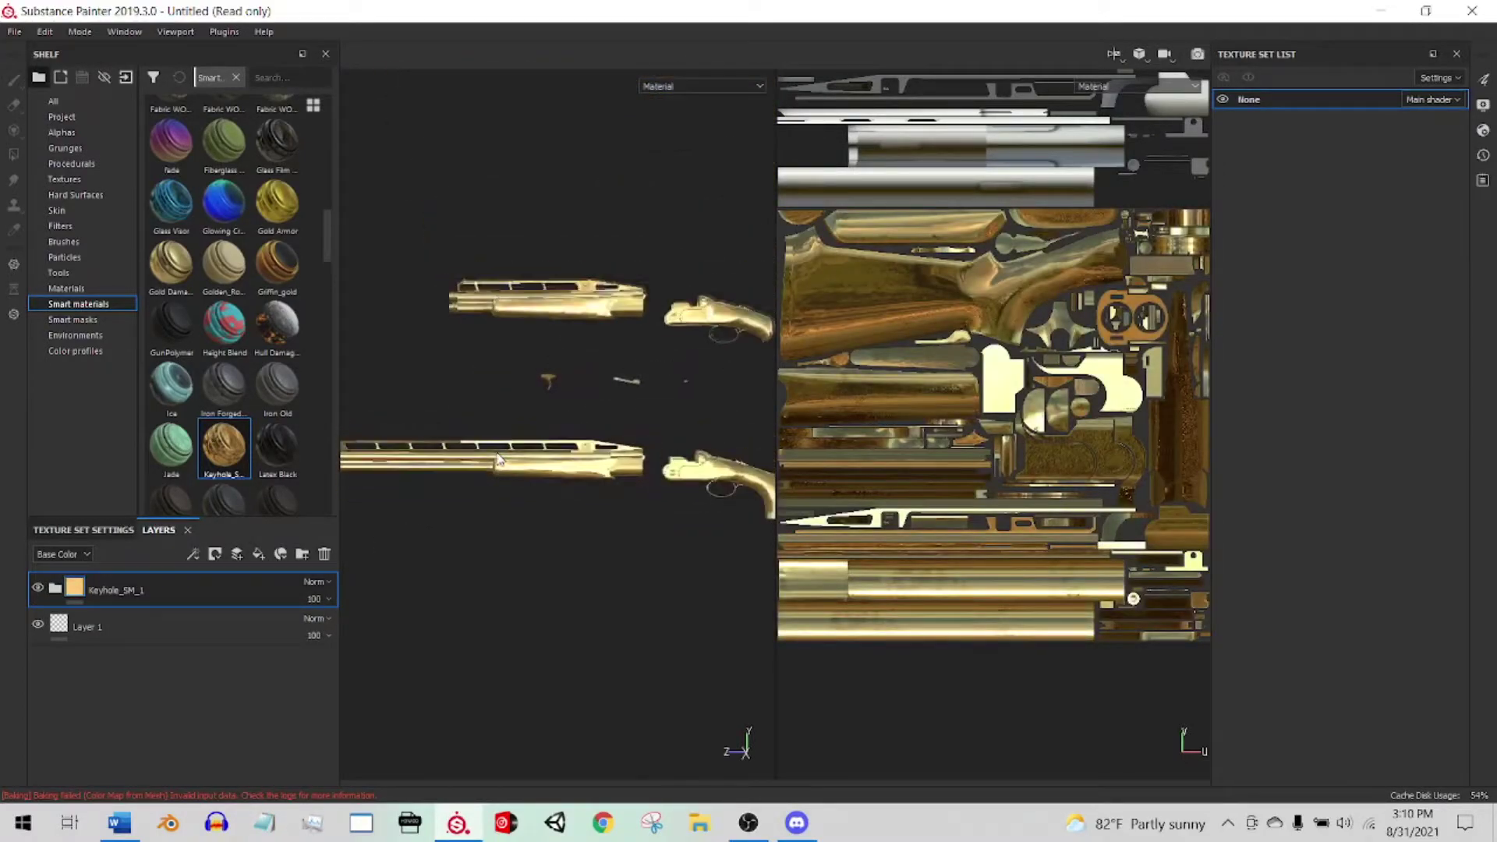
scroll(499, 460, down, 4)
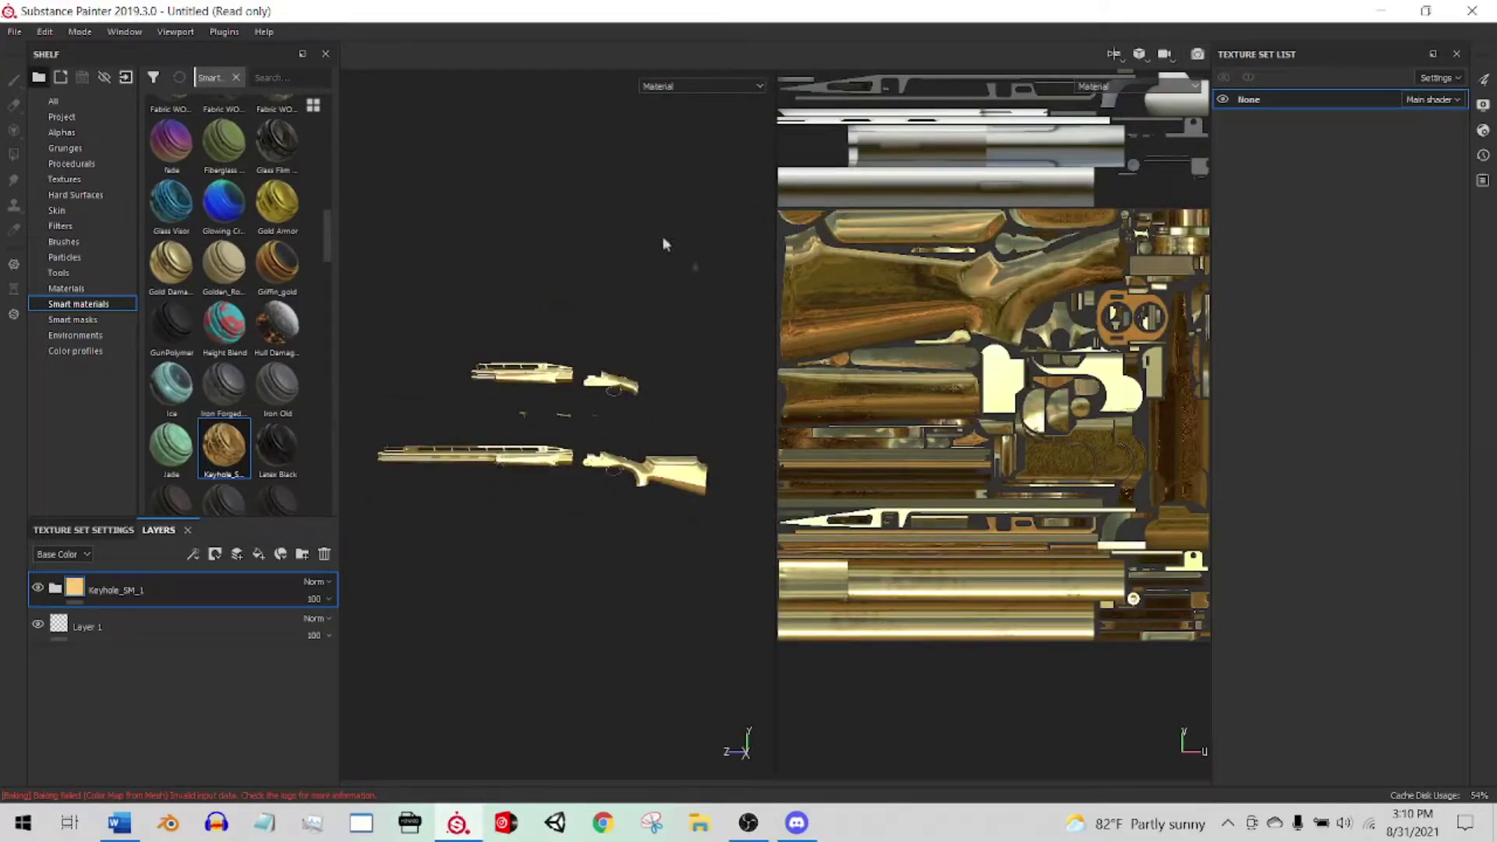
Step: Open Export Textures and set the export config preset to Alloy
click(15, 32)
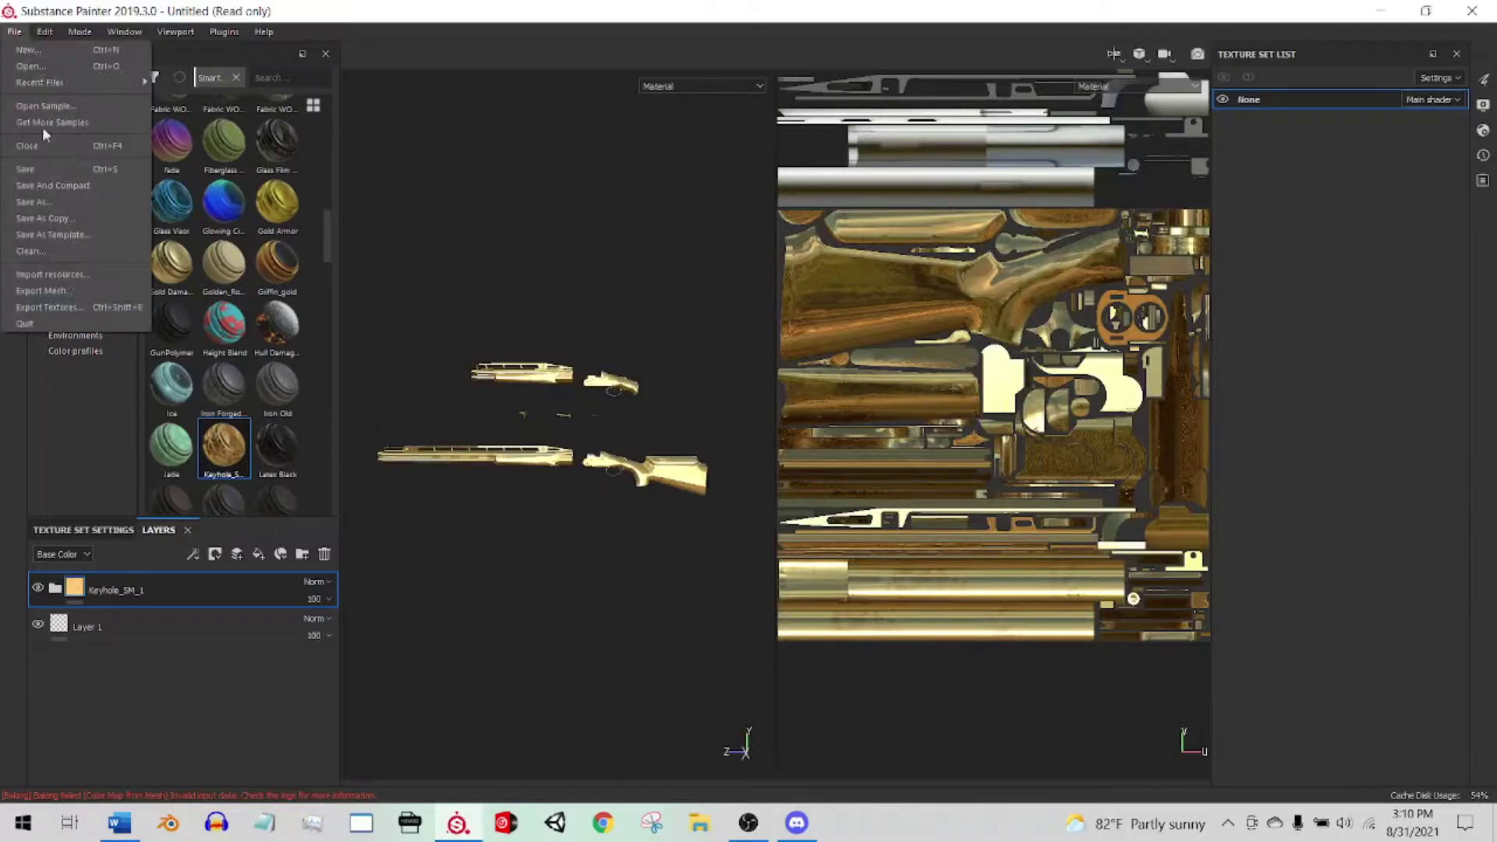
click(78, 306)
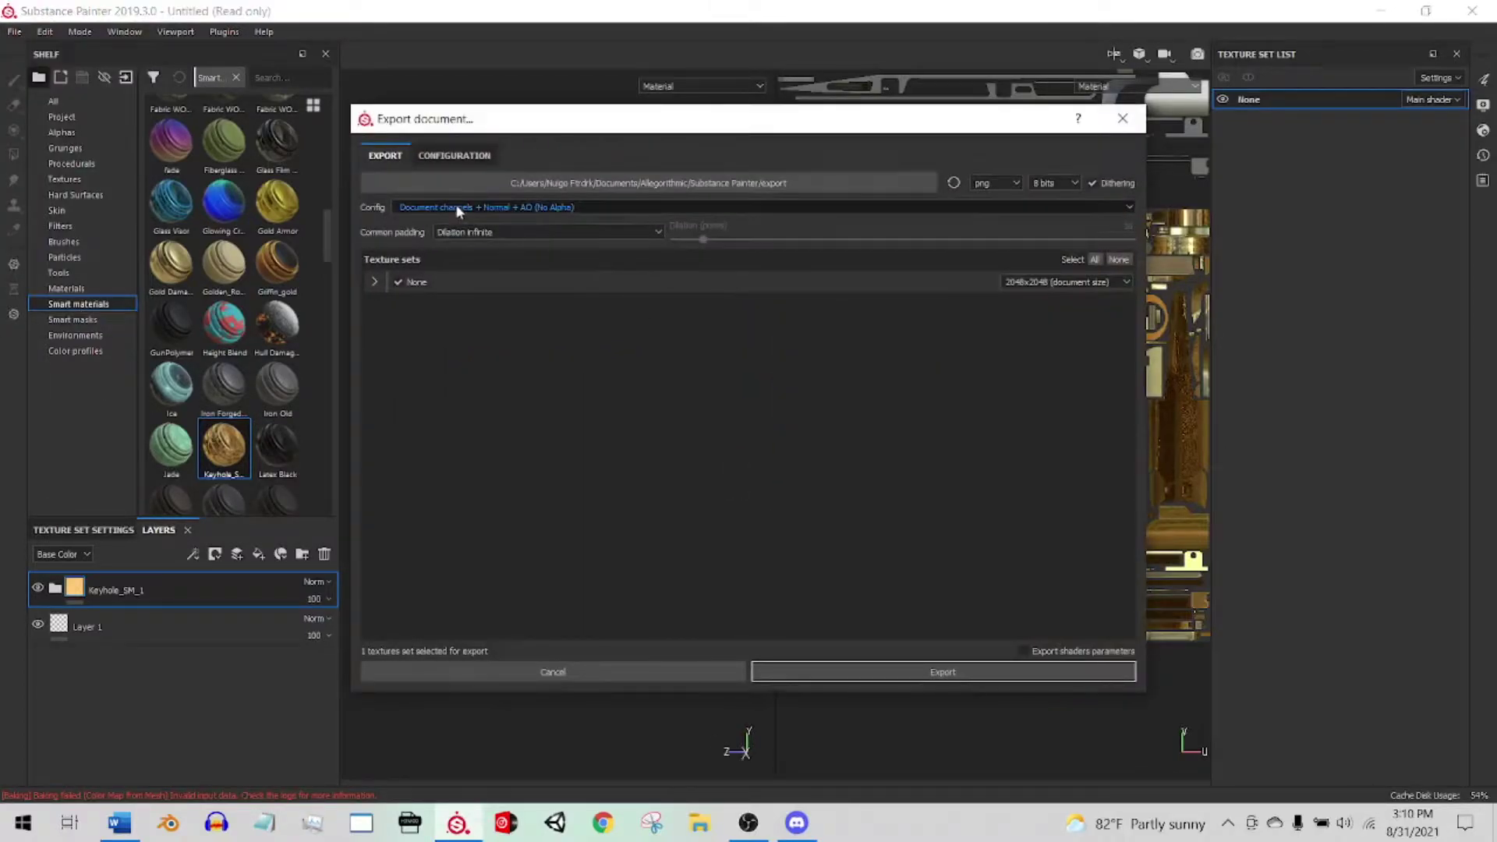
click(456, 208)
click(431, 292)
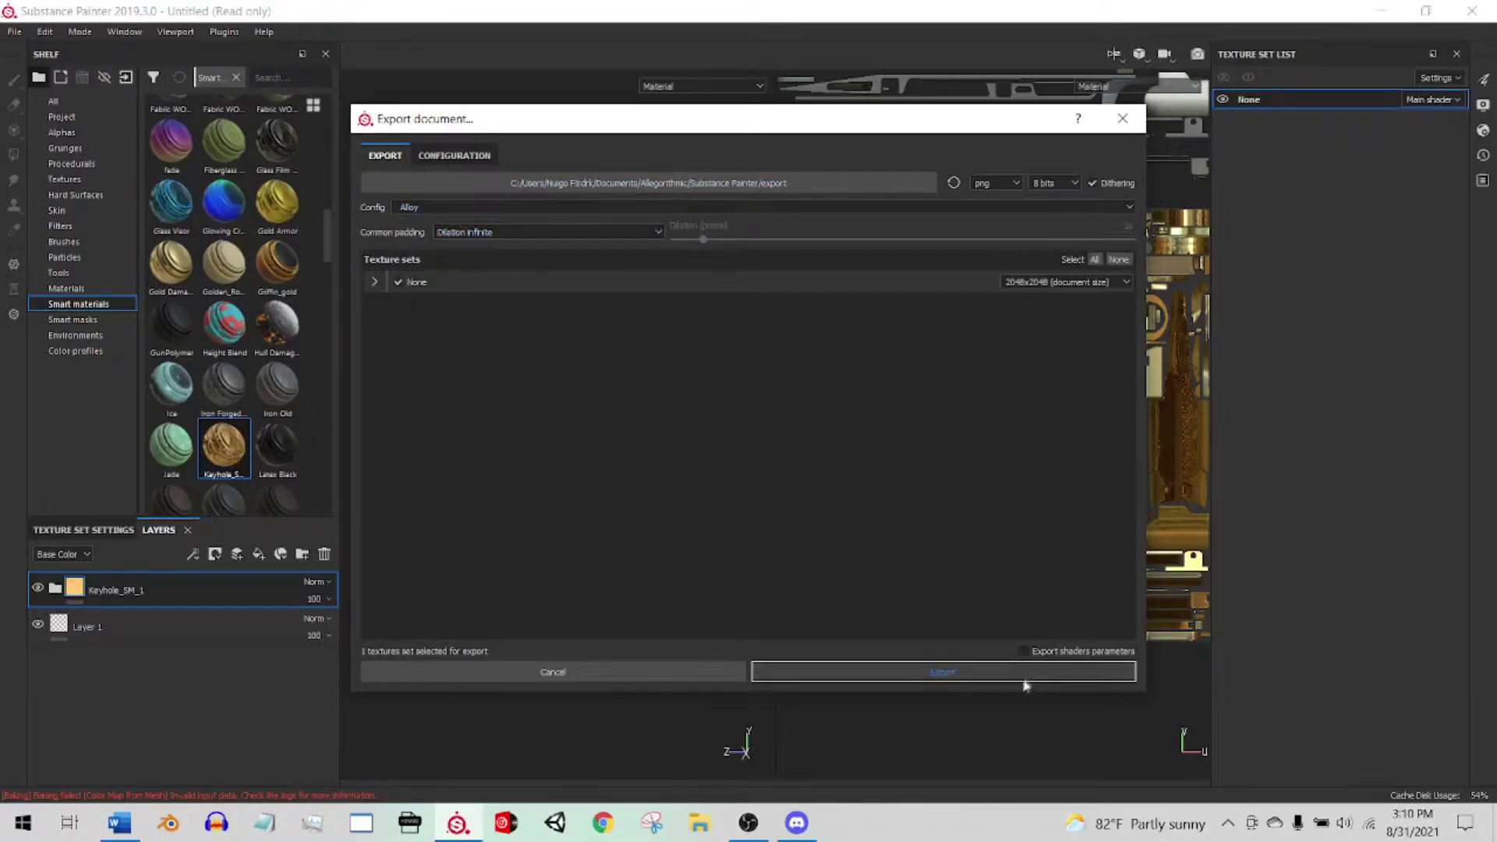
Step: Create a new Tutorial folder inside Skins 2021 as the export location
click(863, 187)
scroll(425, 351, up, 3)
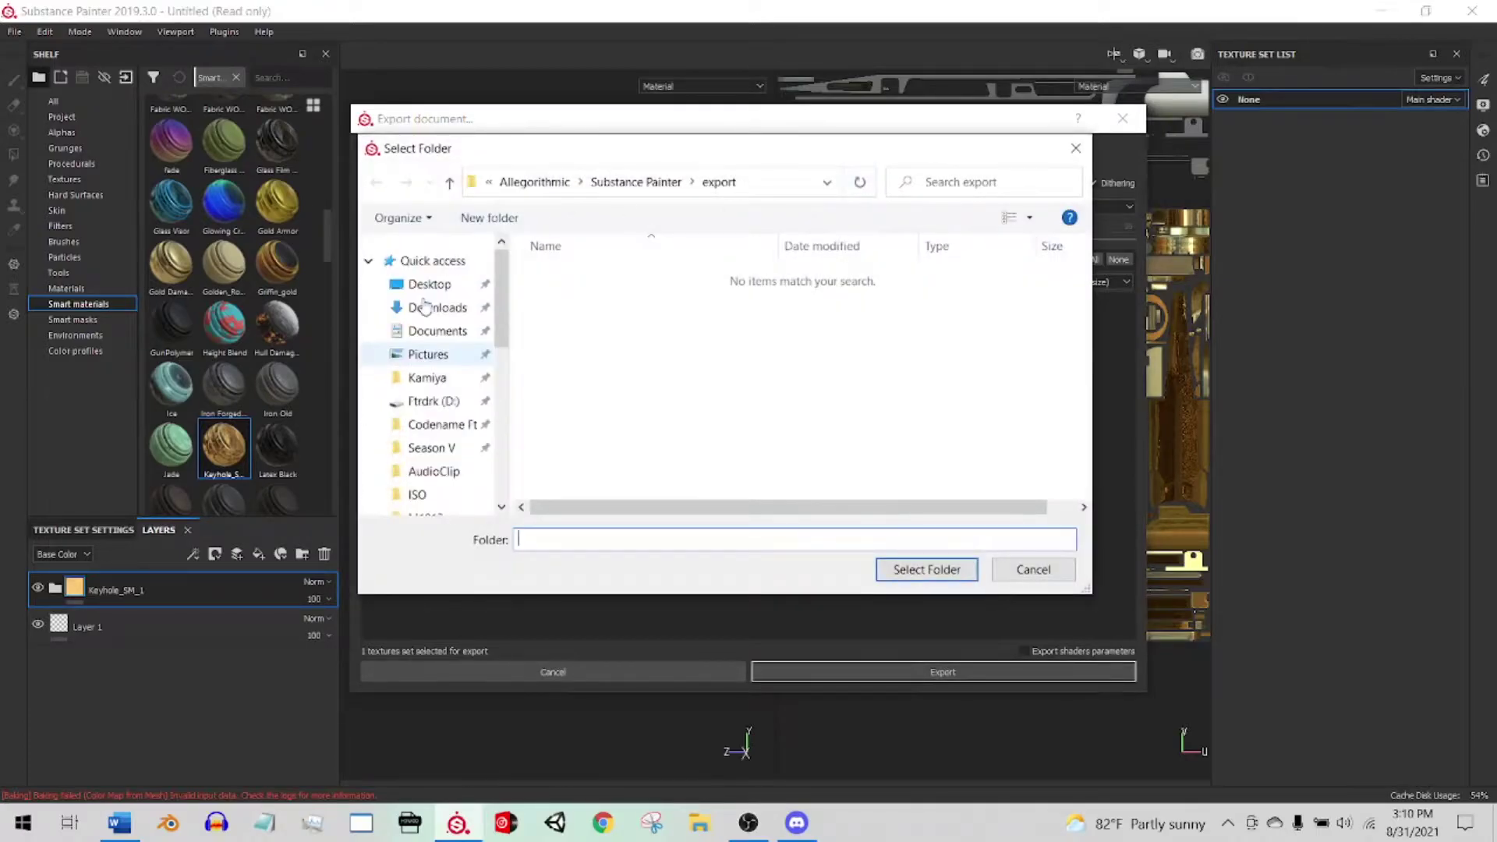
click(431, 449)
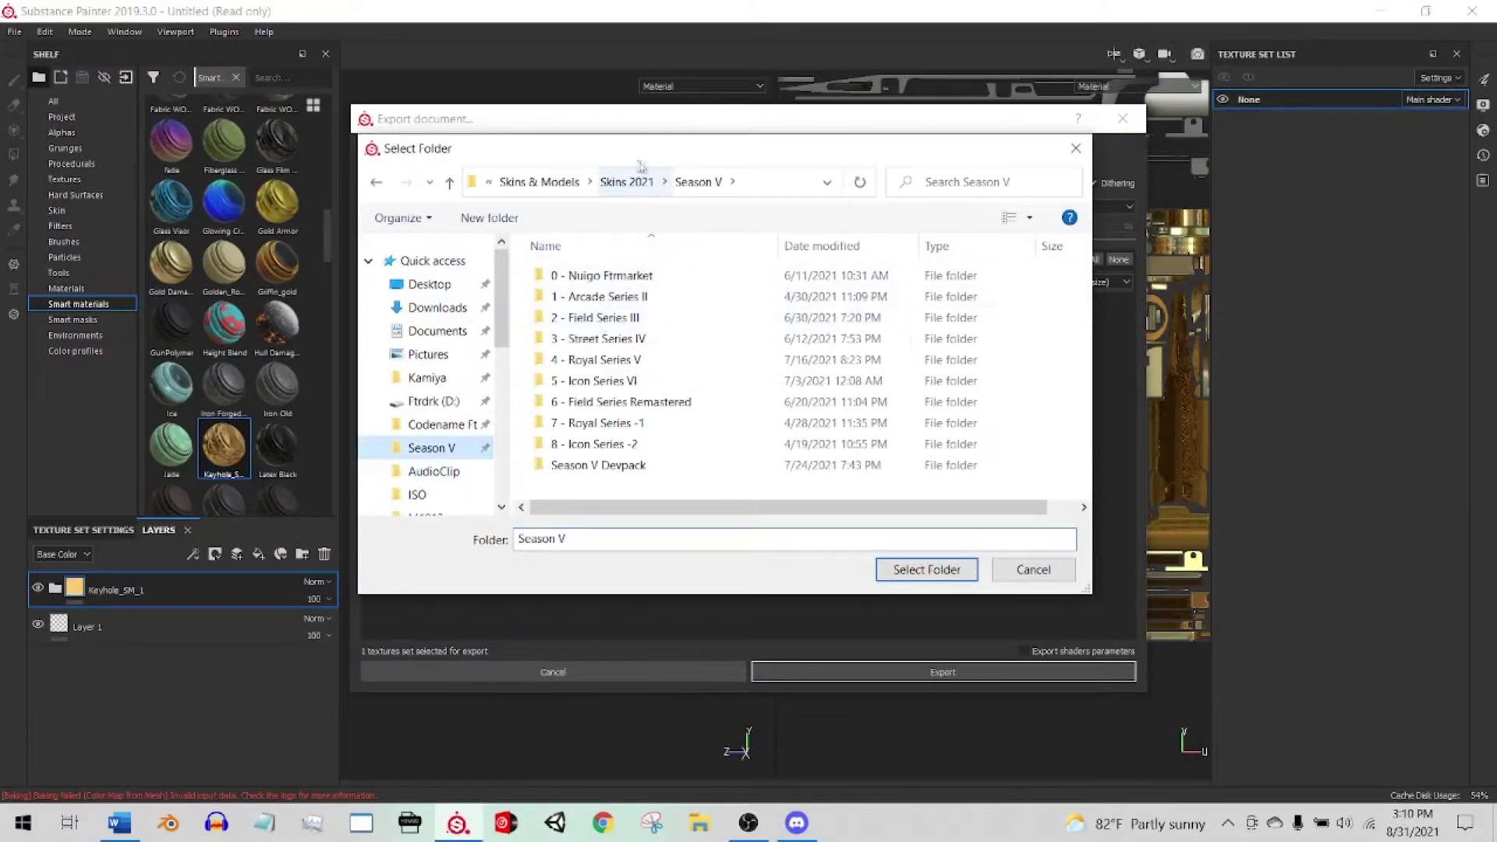
click(626, 181)
right_click(580, 407)
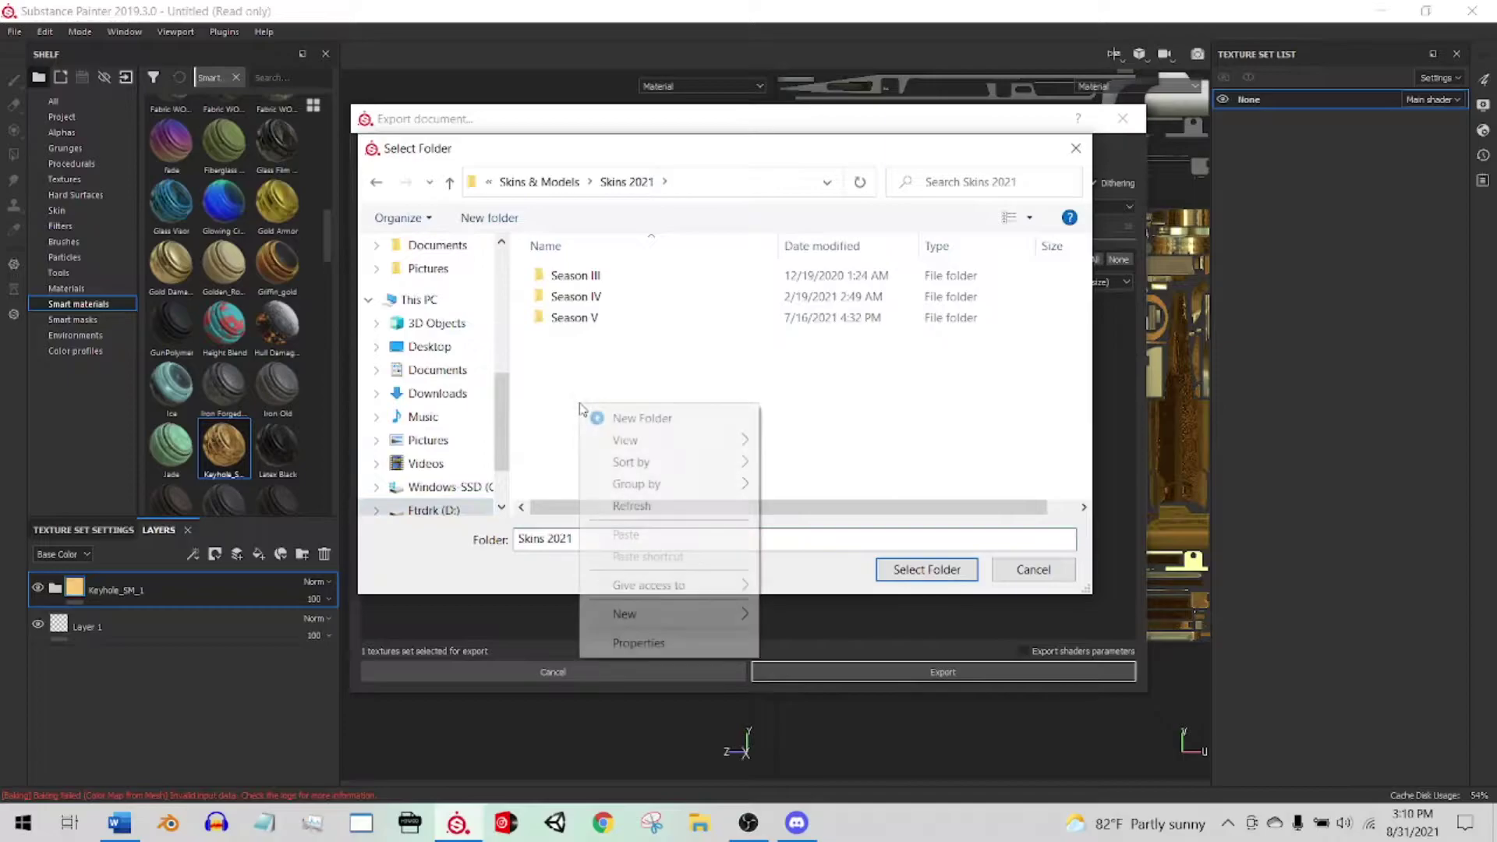
mouse_move(644, 618)
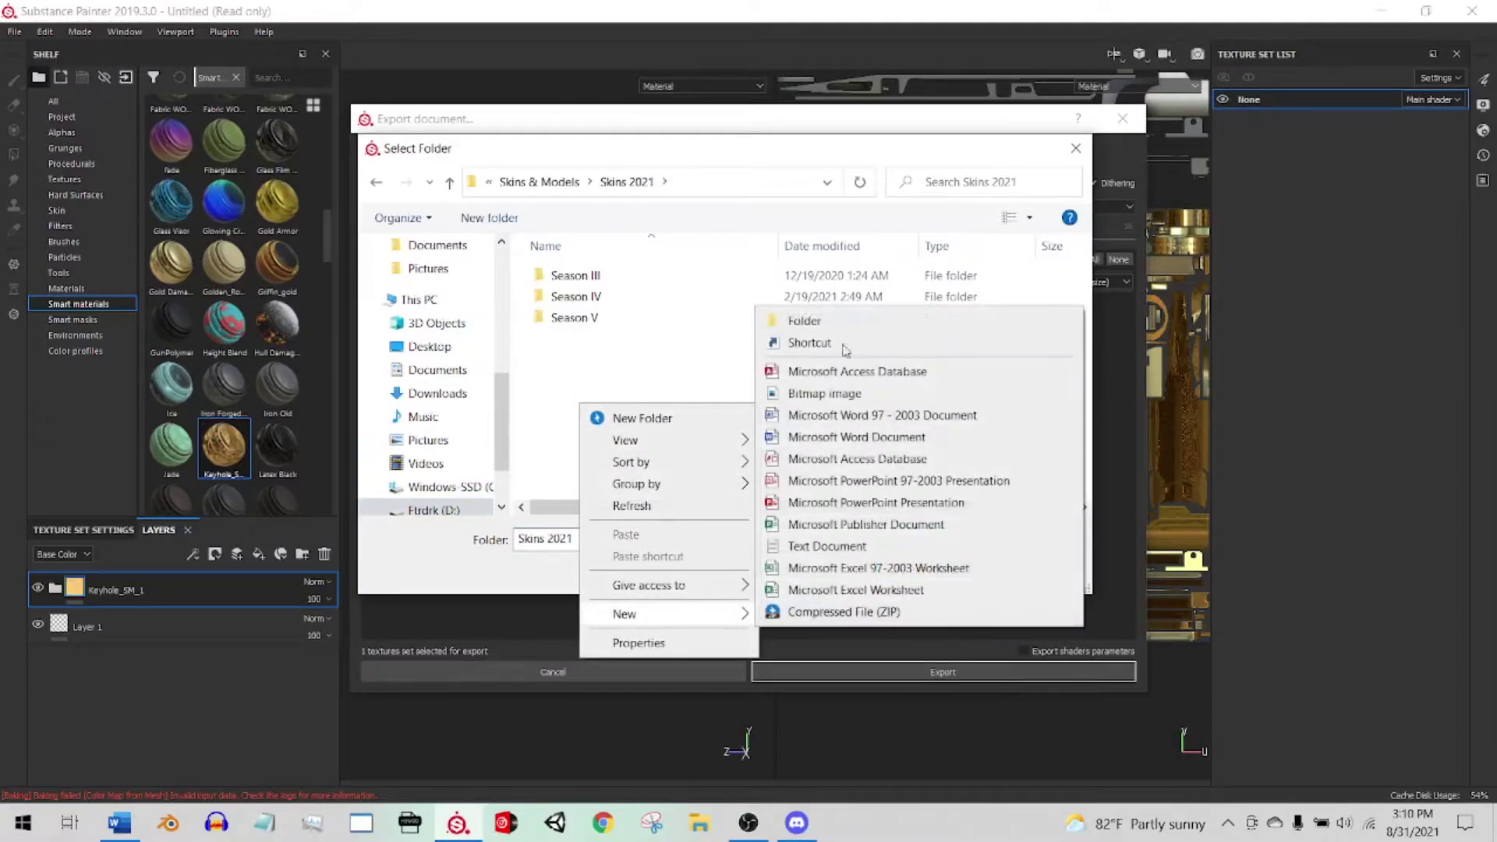
click(804, 321)
key(Return)
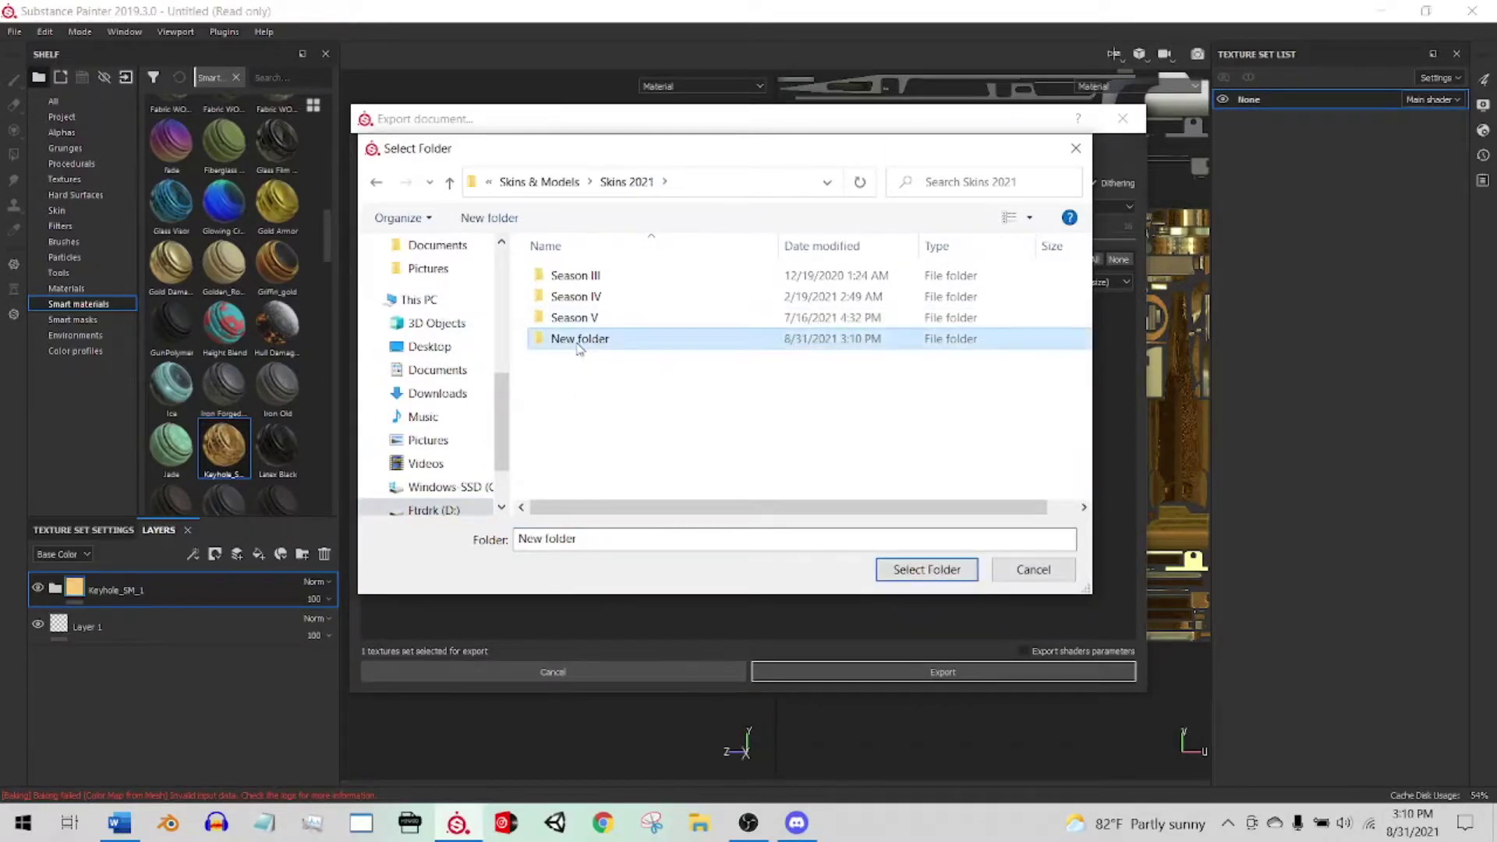
click(577, 339)
text(T)
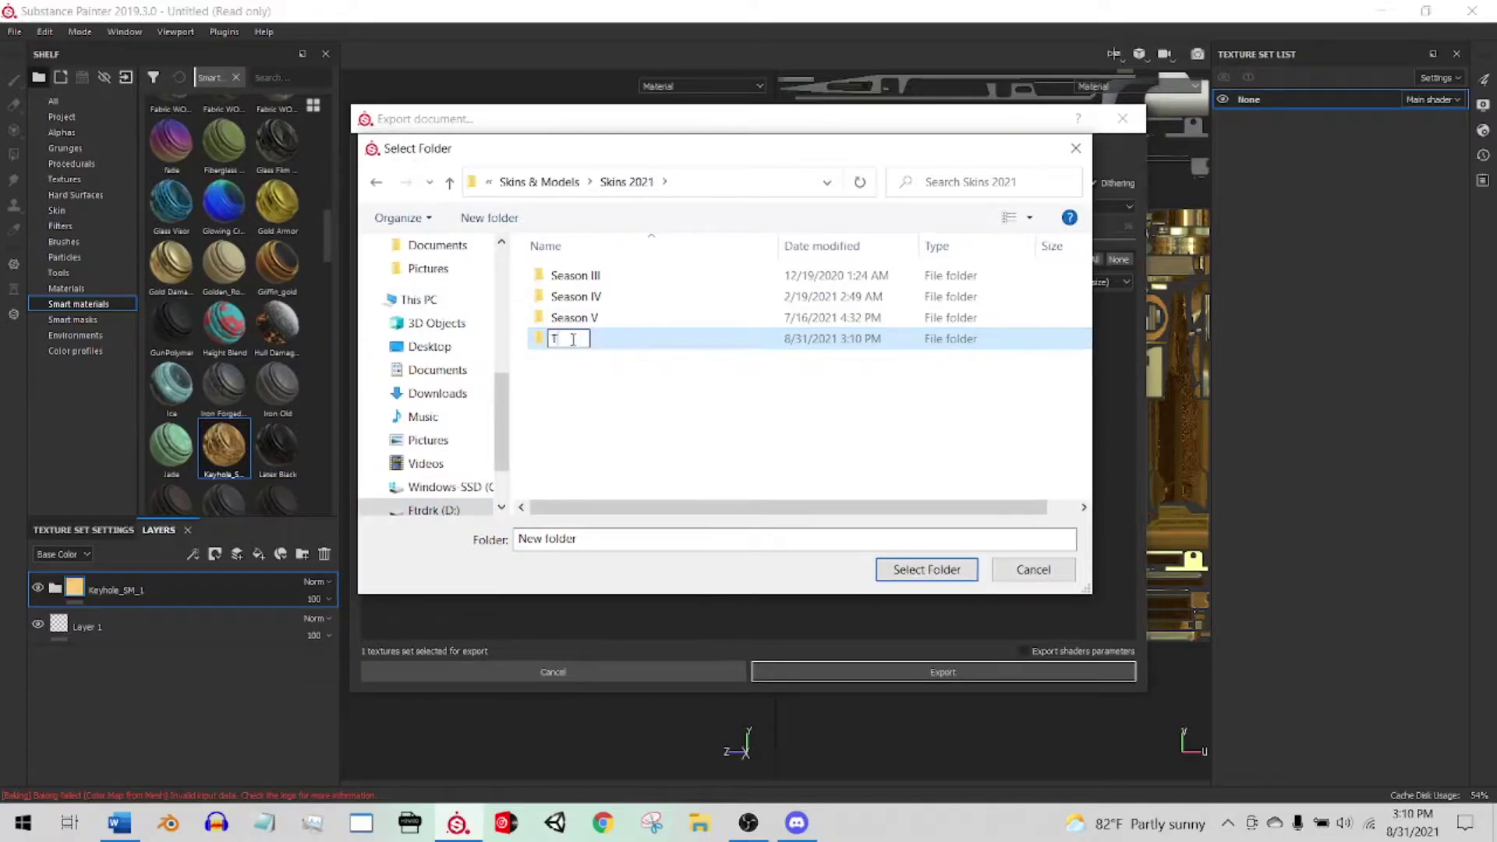
text(utorial)
key(Return)
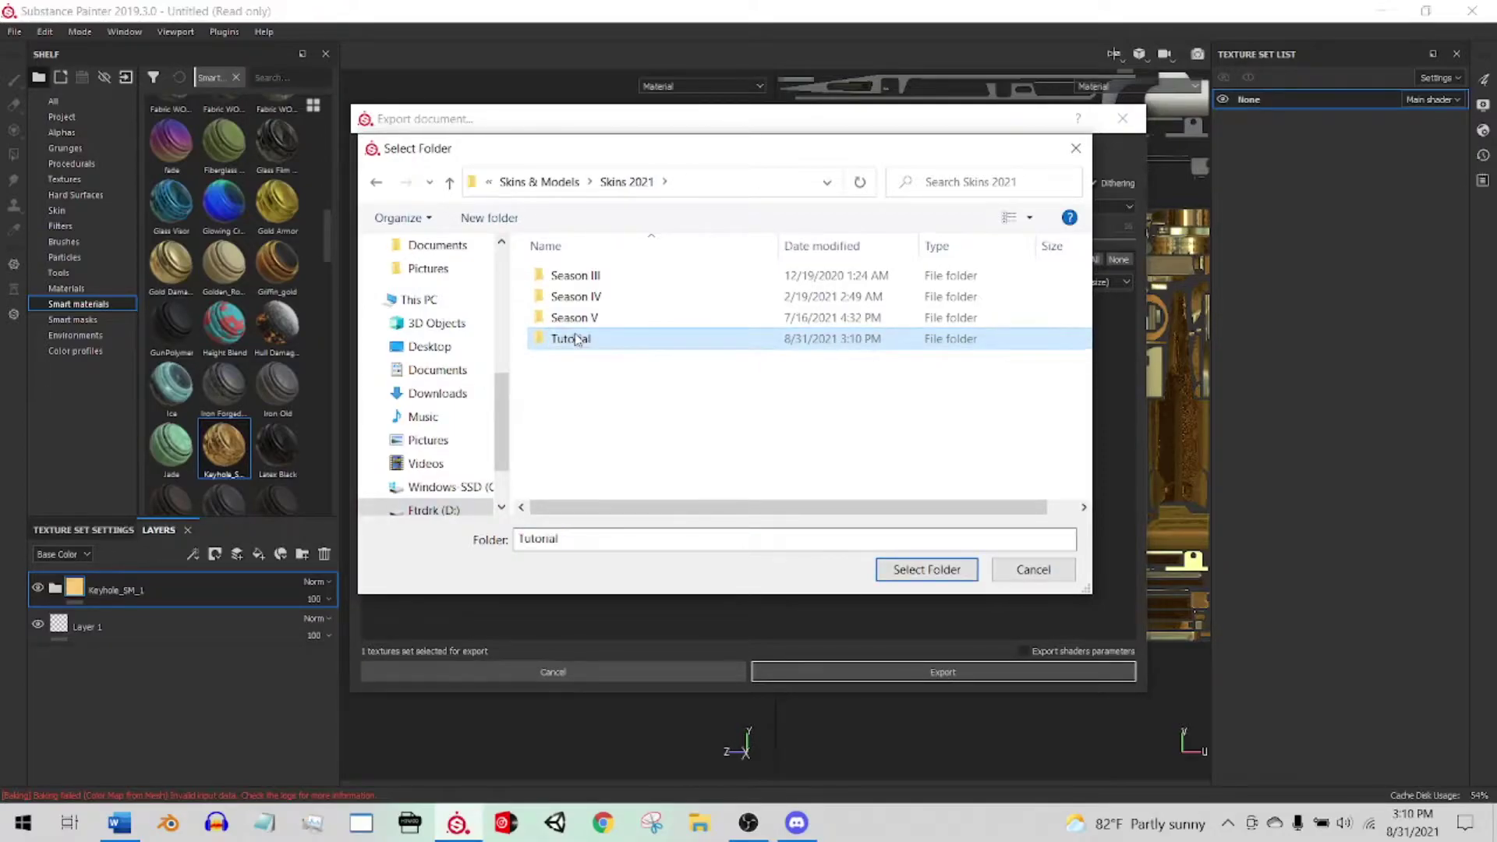
double_click(575, 339)
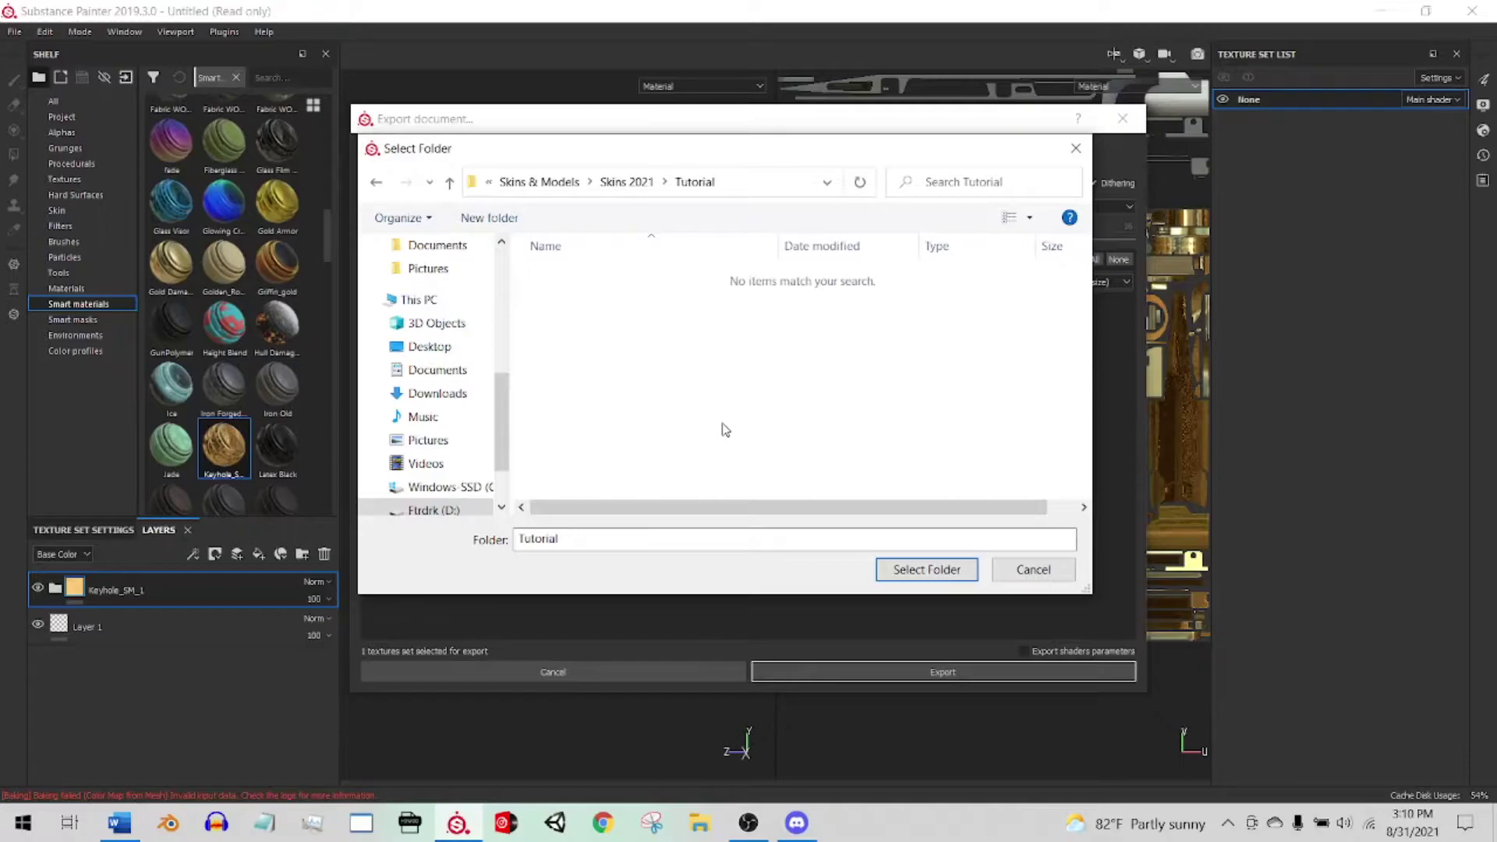
Step: Create and select the DT11 - Tutorial Skin Basic! subfolder, then export the textures
key(ctrl+shift+n)
text(DT11 - Tutorial Skin Basic)
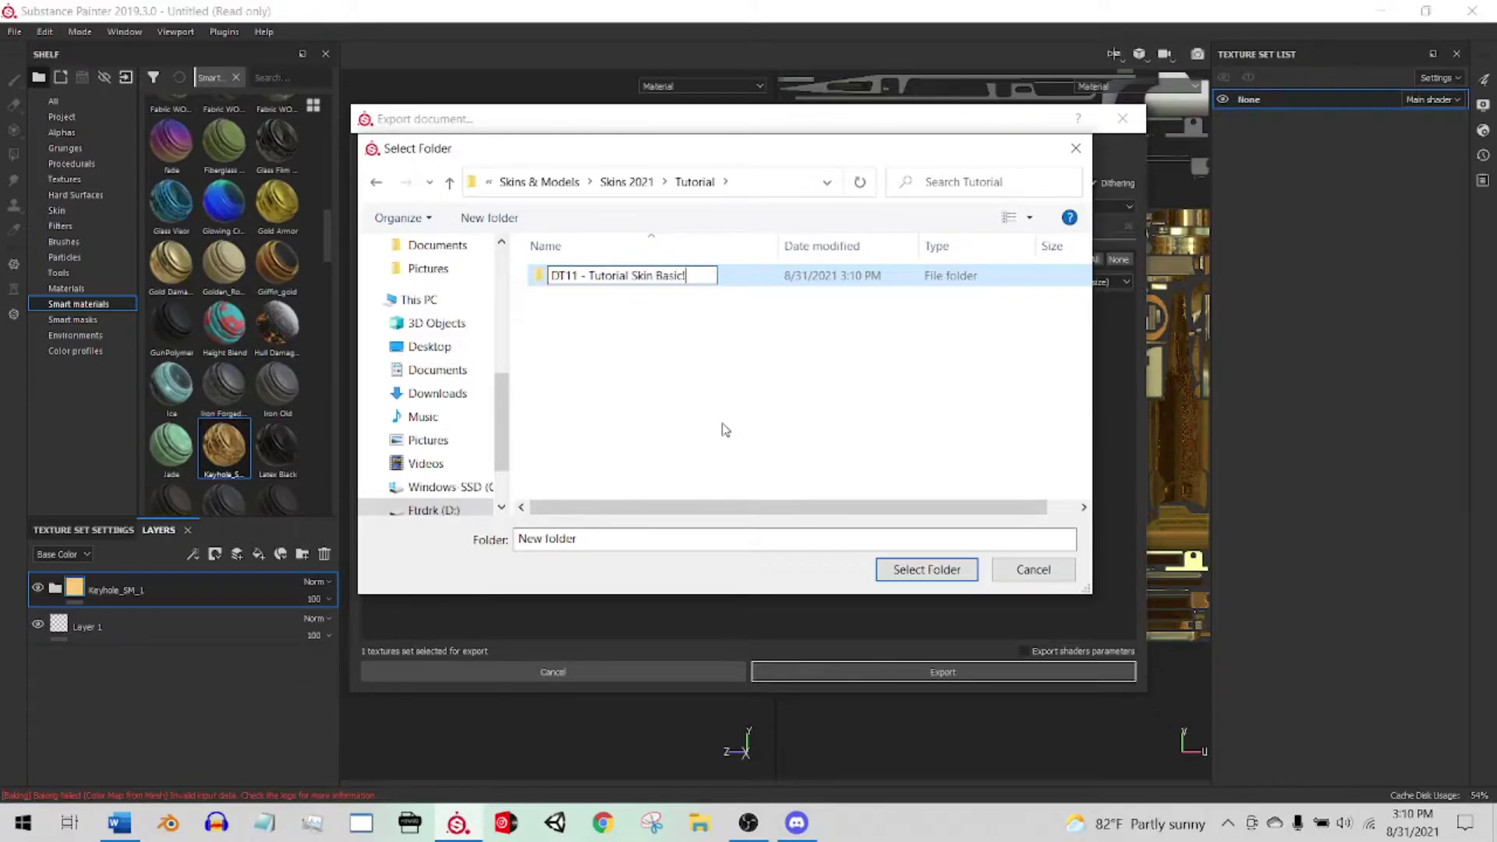
key(Return)
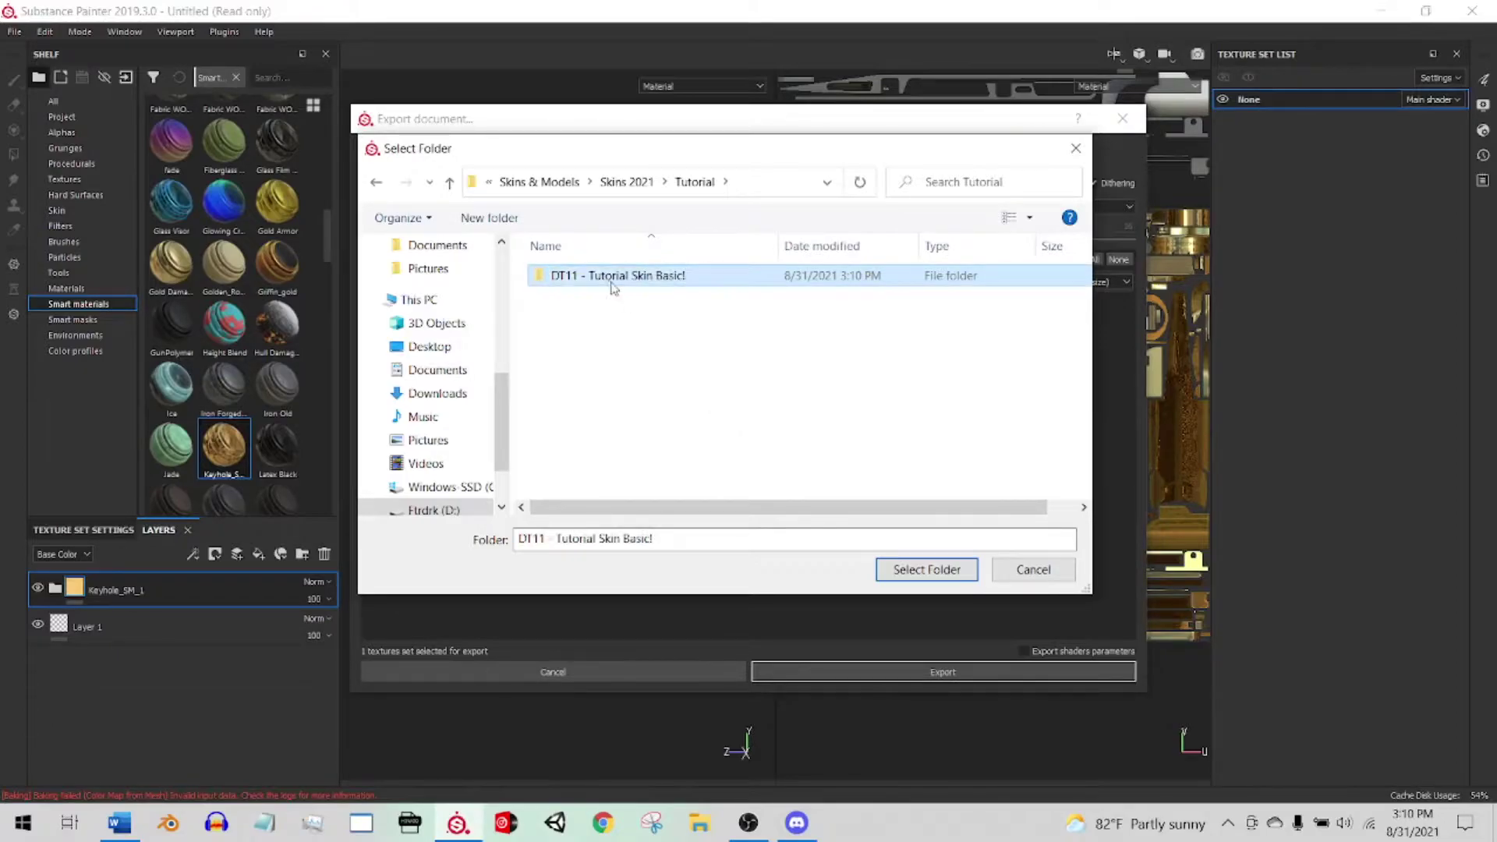
double_click(612, 282)
click(920, 569)
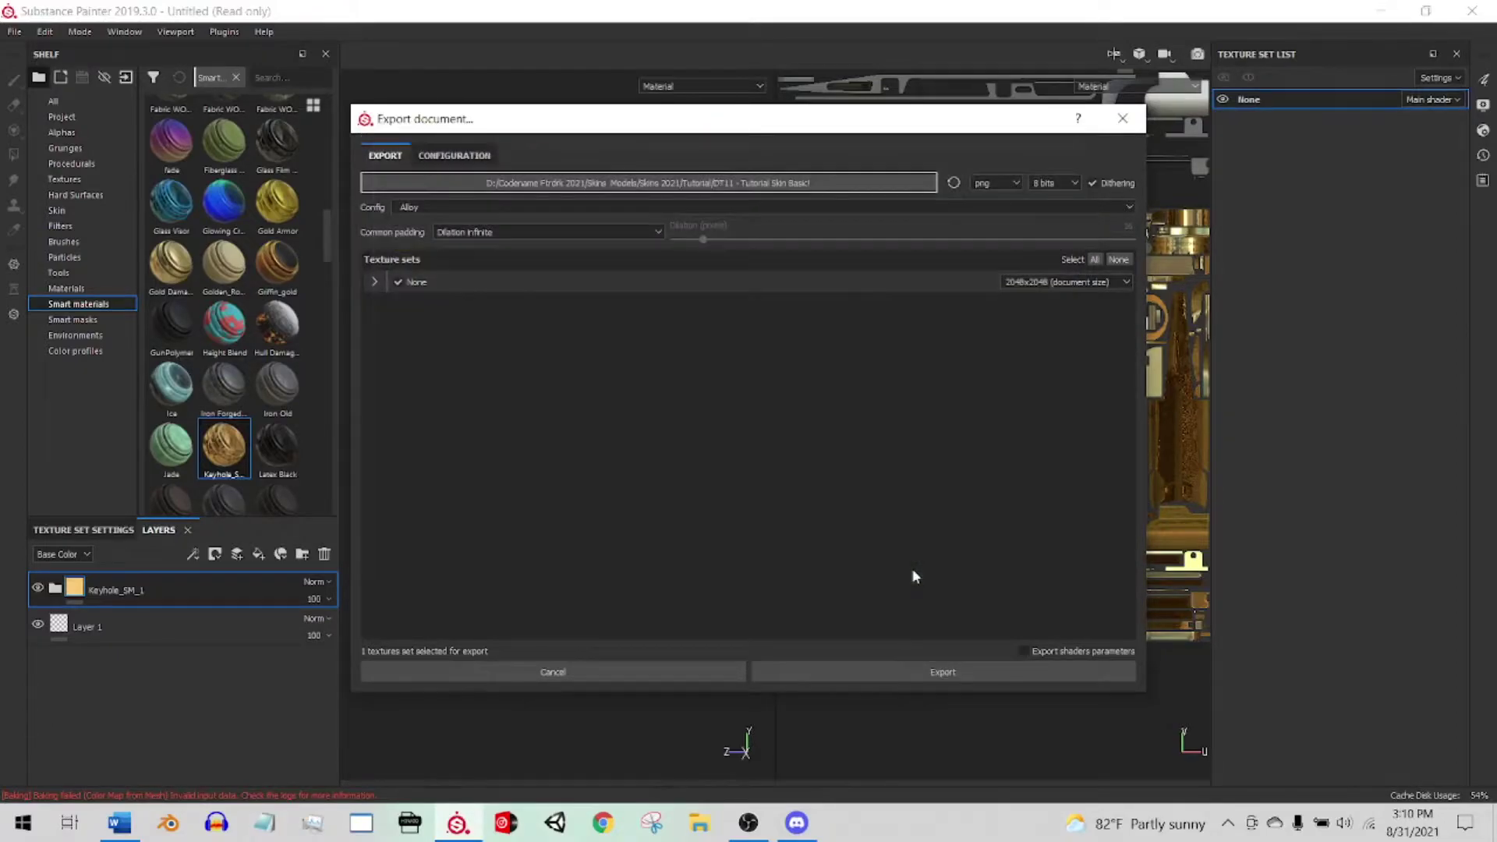
click(892, 671)
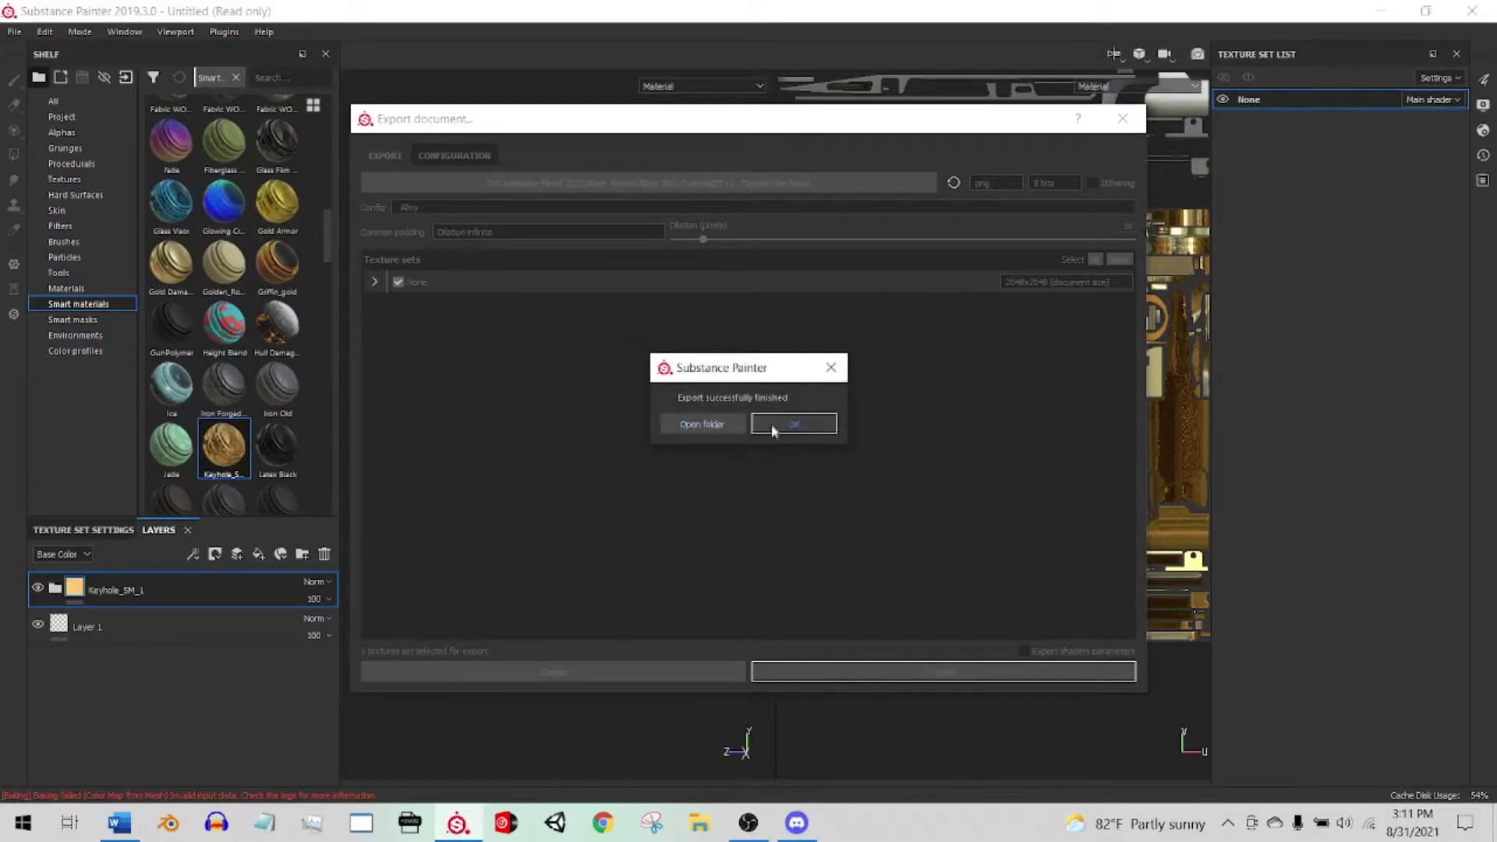
Step: Open the exported texture folder and a second Explorer window beside it
click(793, 423)
click(696, 825)
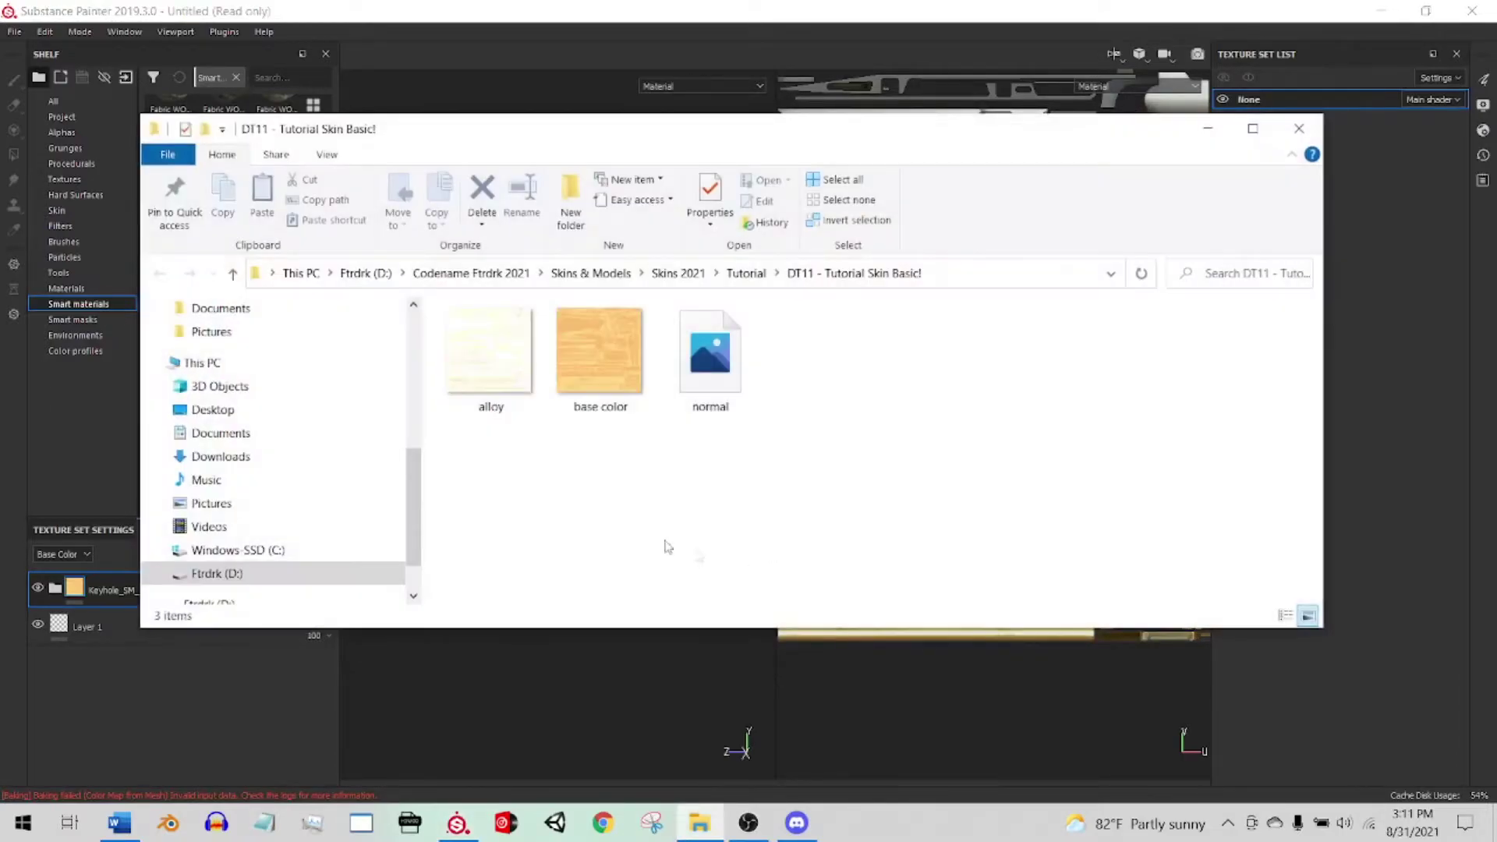
right_click(688, 833)
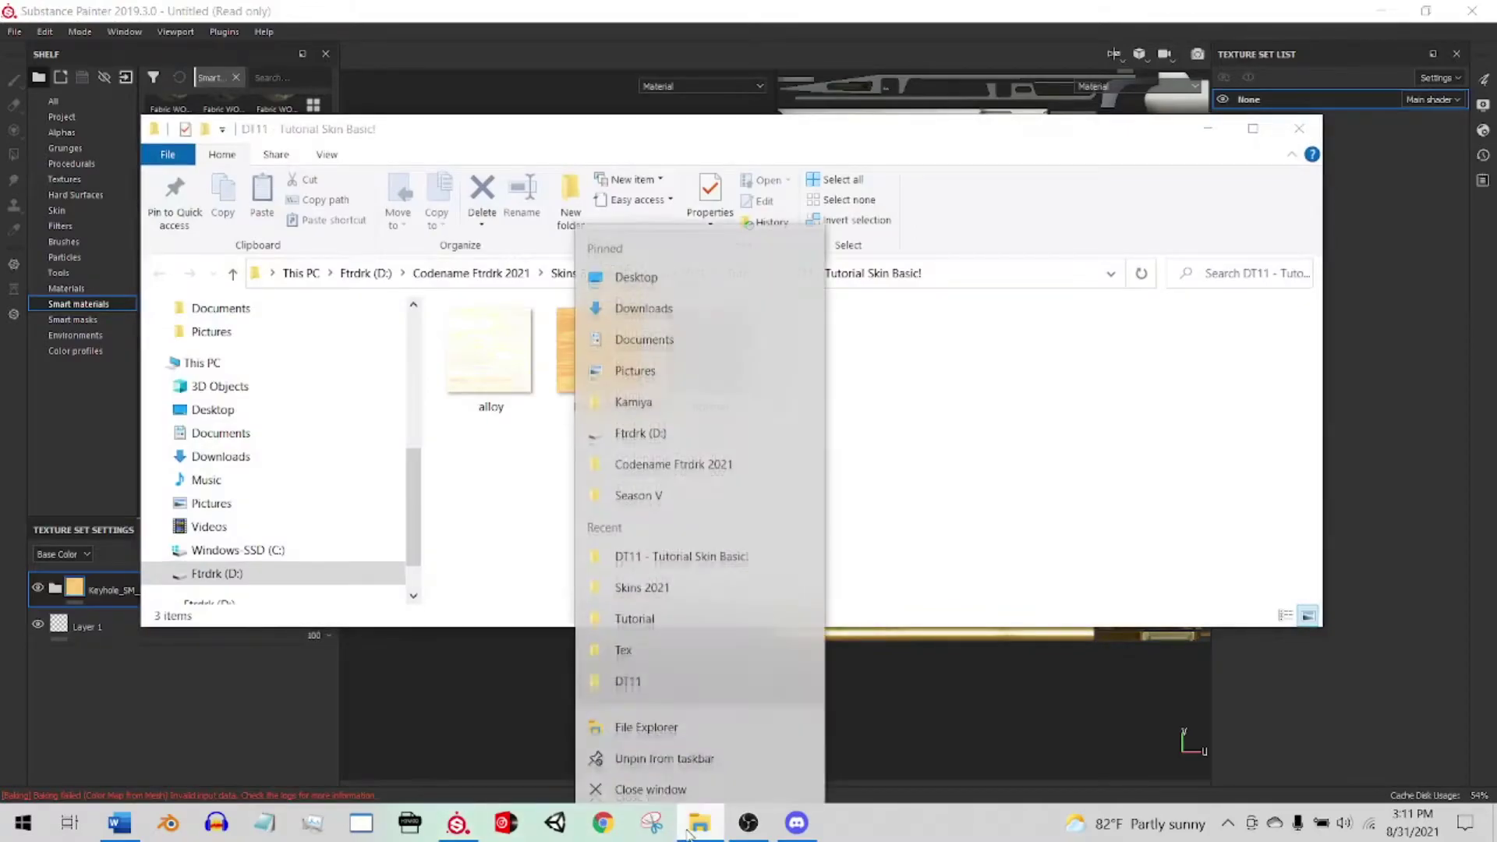
click(643, 716)
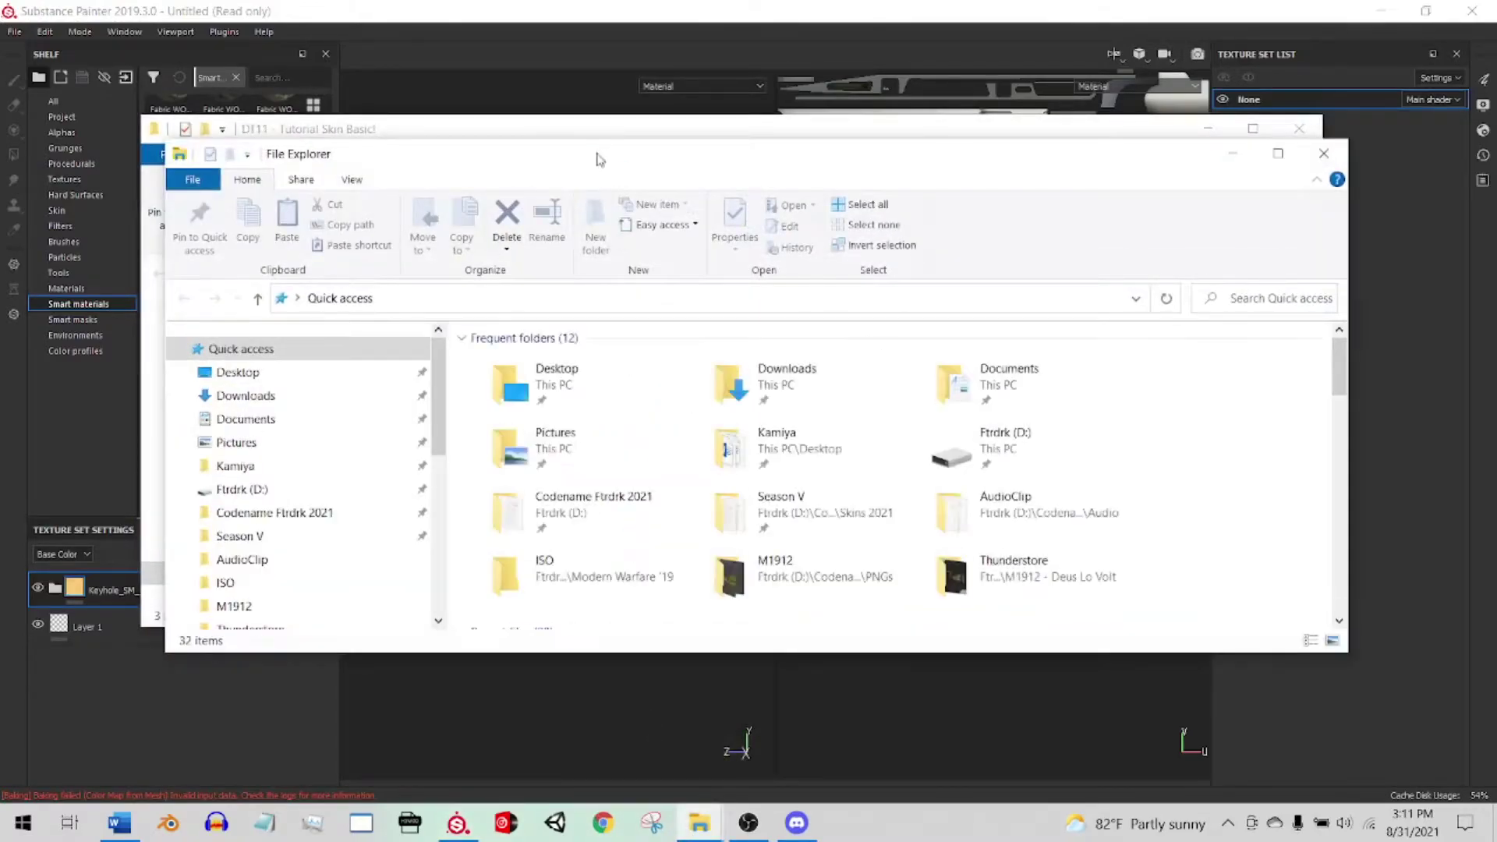
drag(595, 155, 1096, 131)
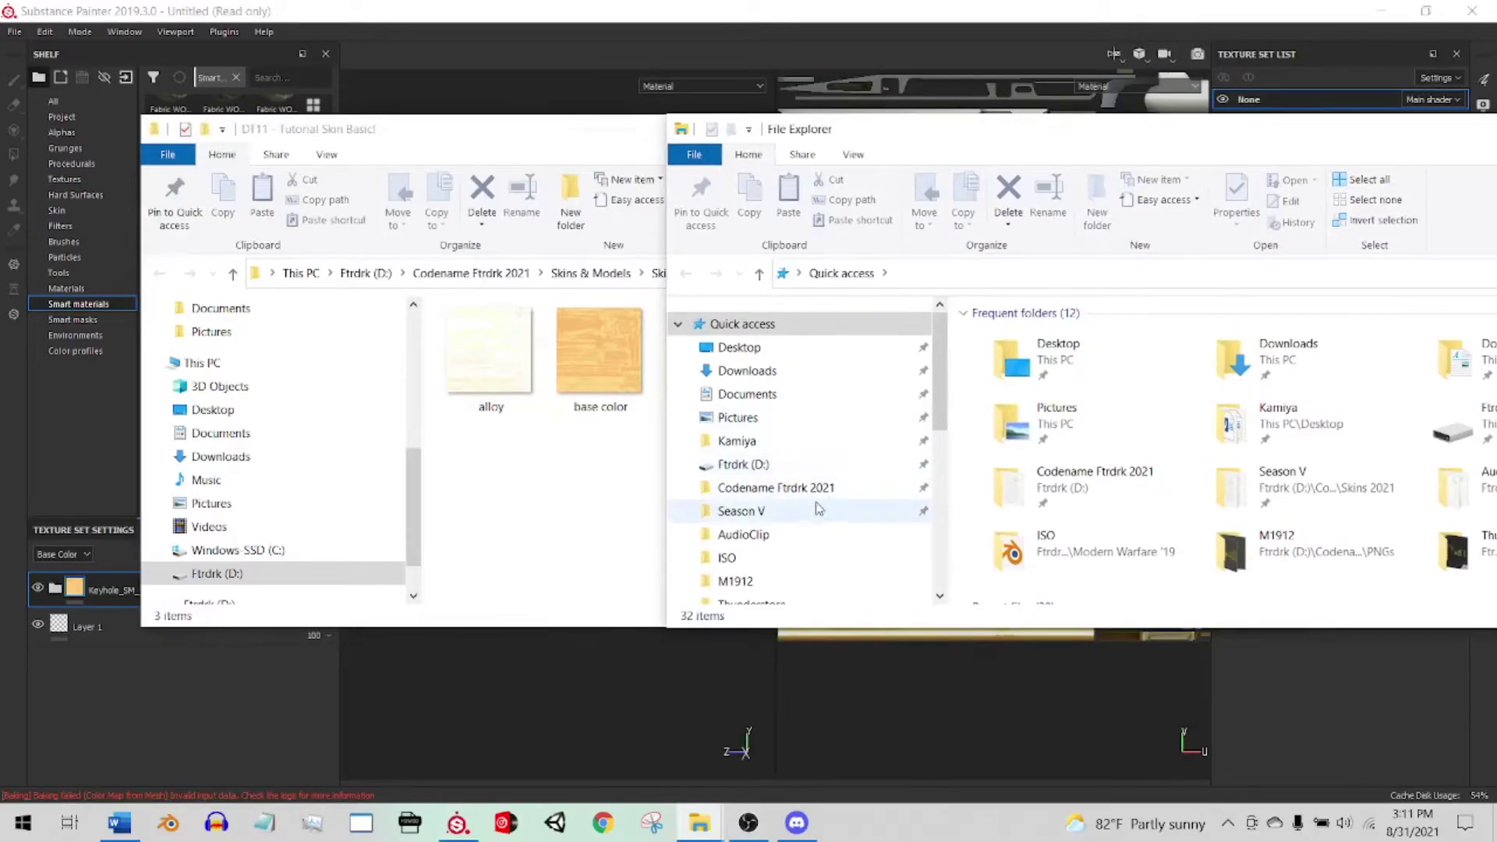
Step: Copy the manifest file from Skins & Models\Guns\Shotguns\DT11
click(783, 487)
double_click(1022, 441)
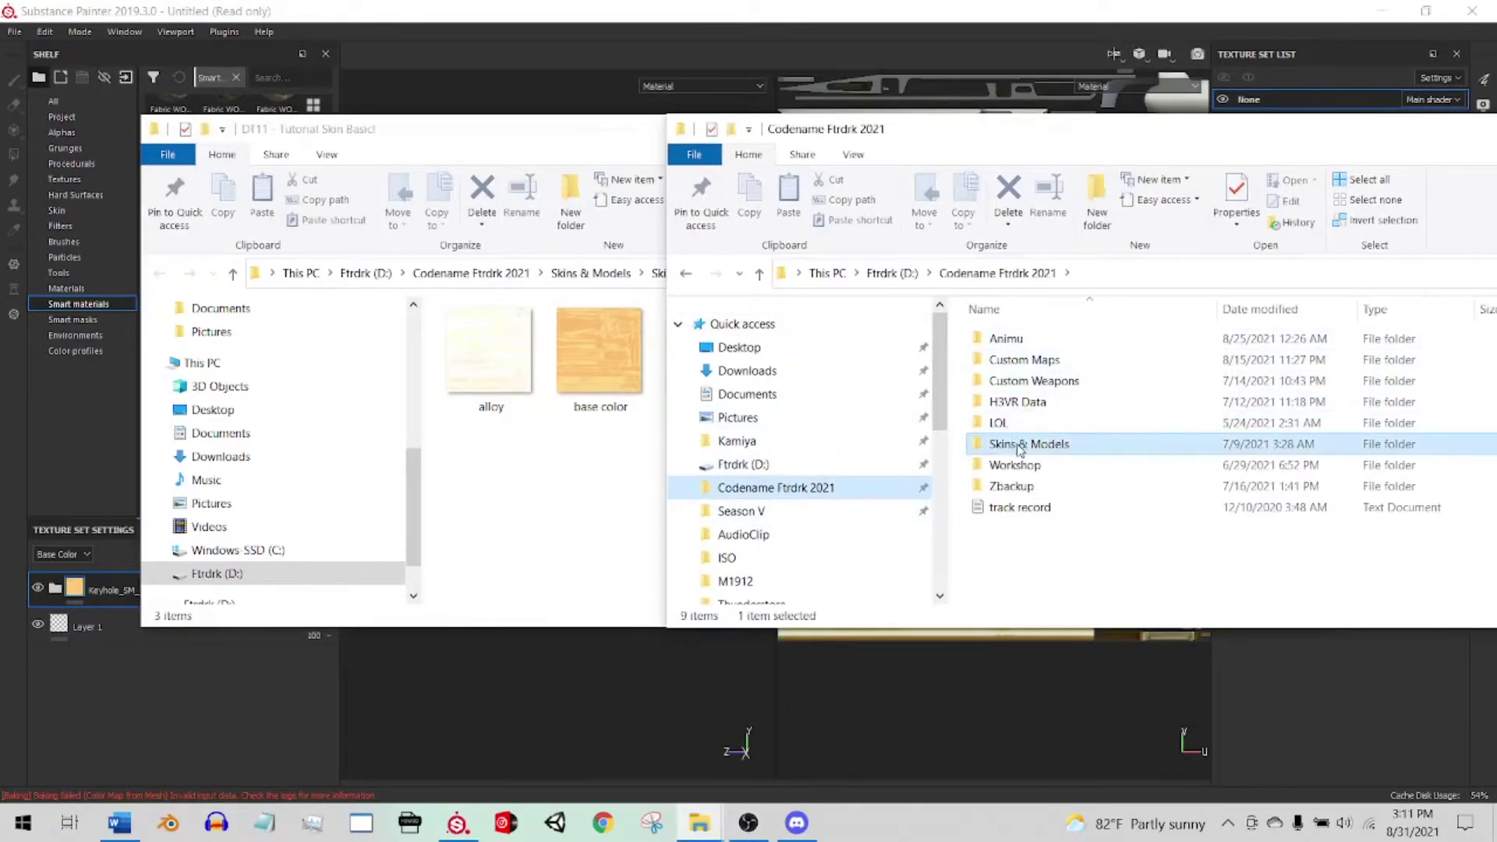
double_click(1014, 359)
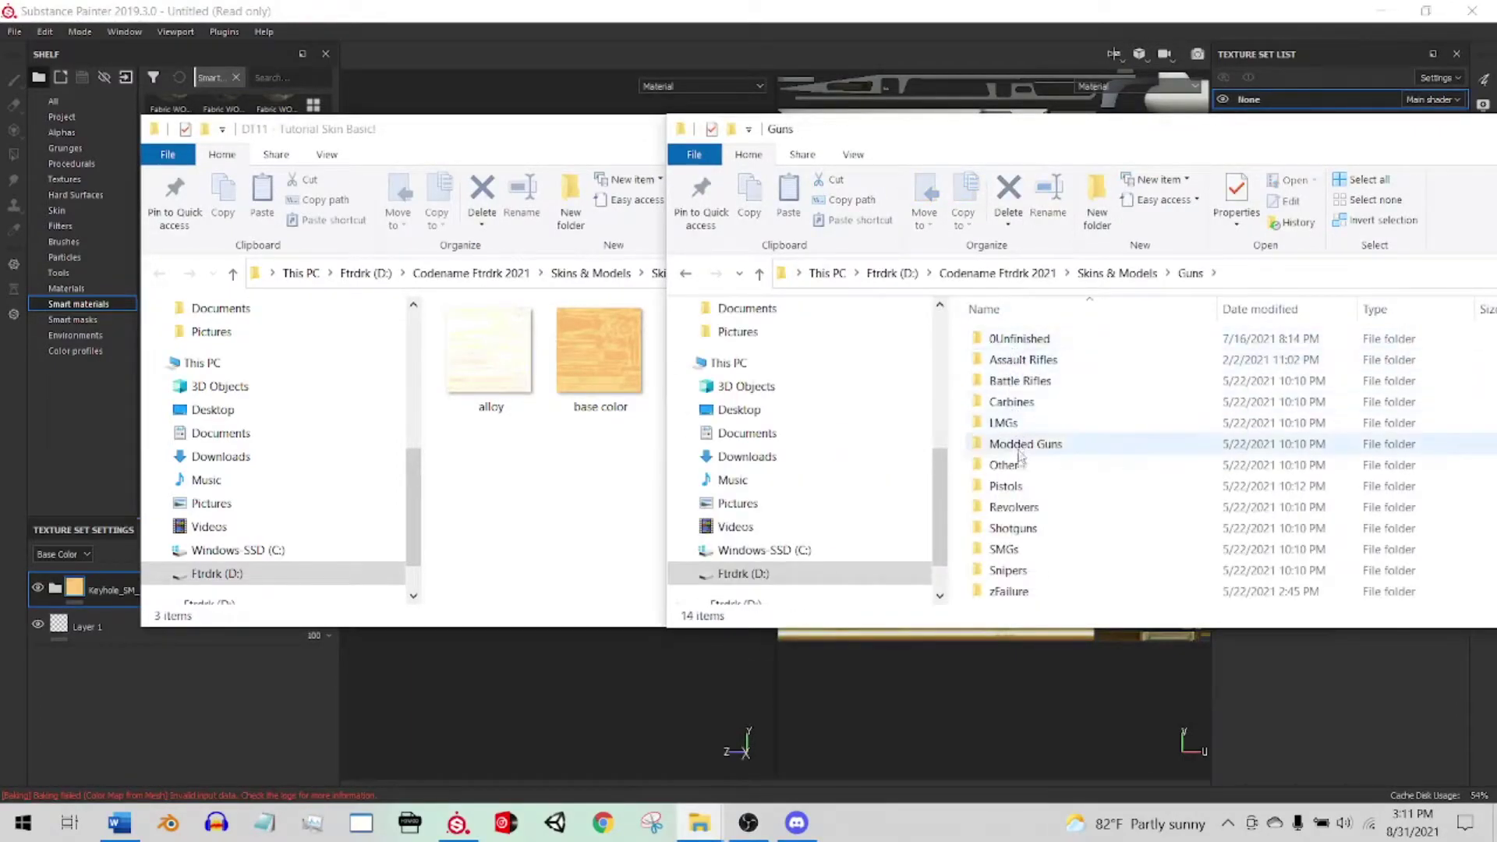
double_click(1013, 528)
double_click(1011, 383)
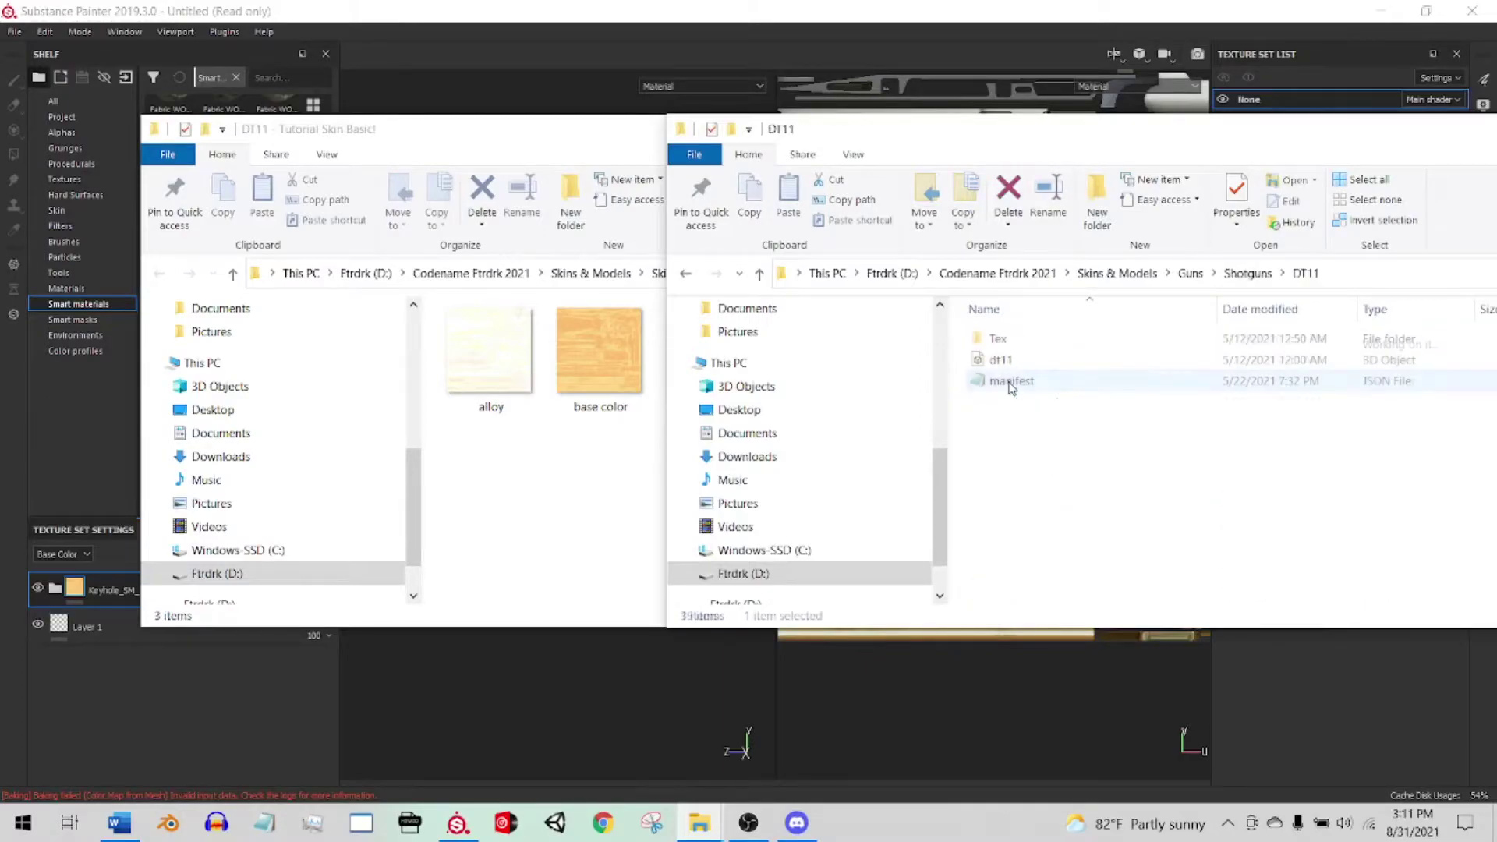
click(1043, 384)
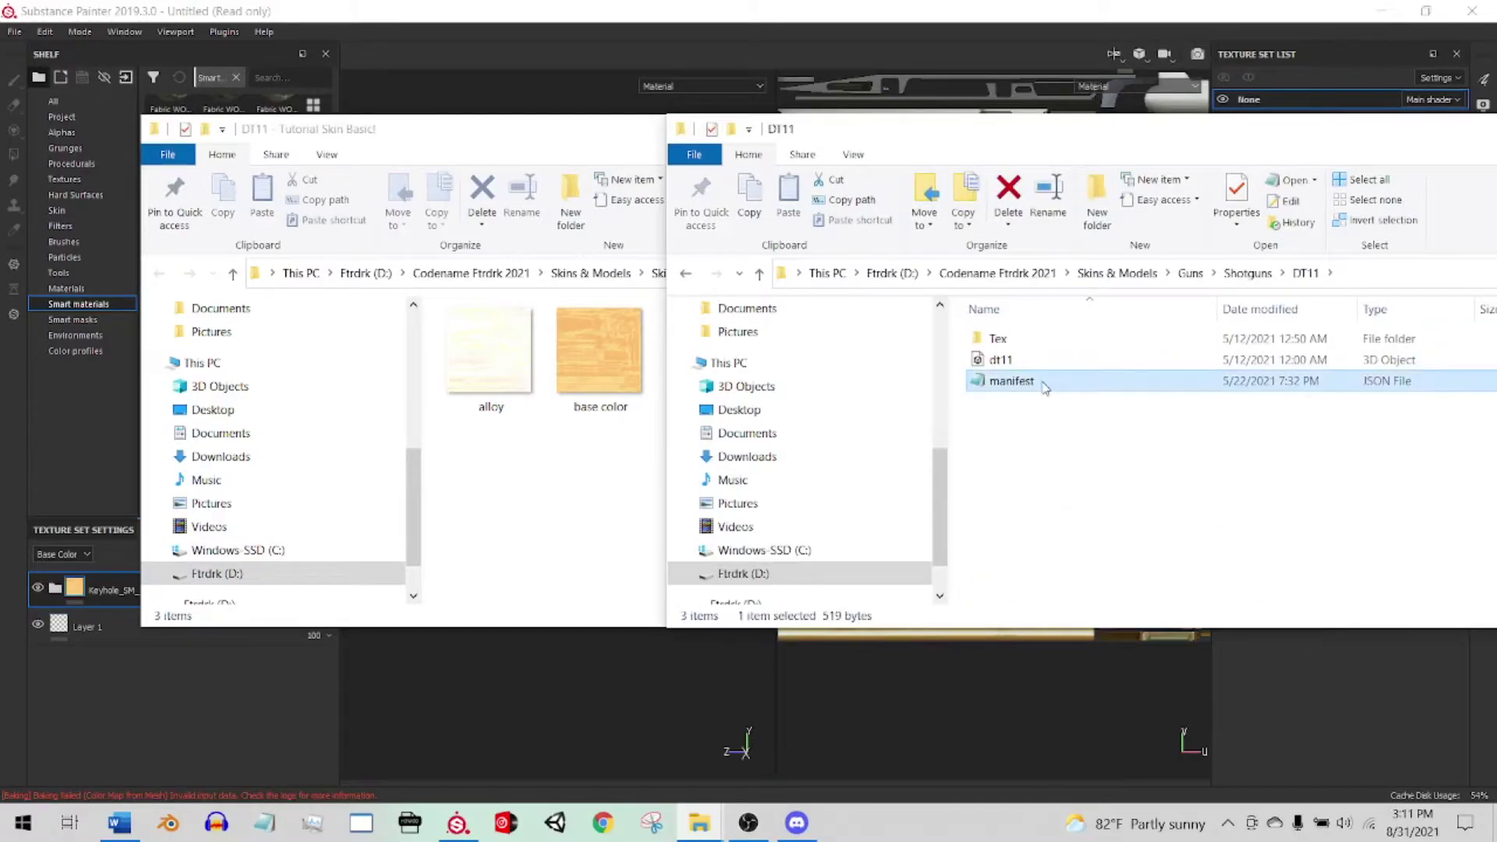
right_click(1043, 385)
click(1072, 681)
Step: Paste the manifest into the DT11 - Tutorial Skin Basic! folder
click(580, 508)
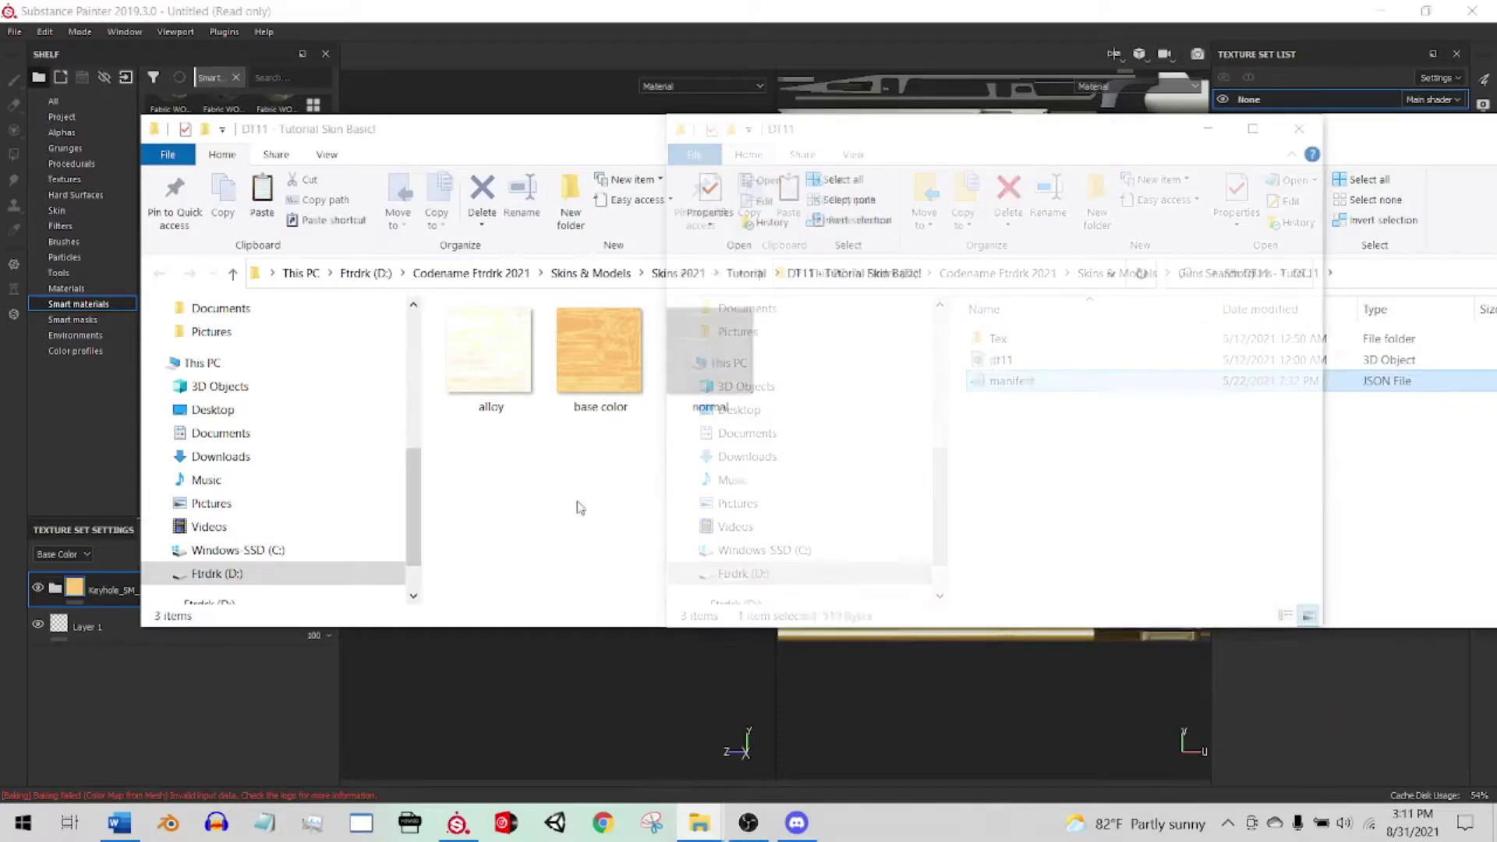
key(ctrl+v)
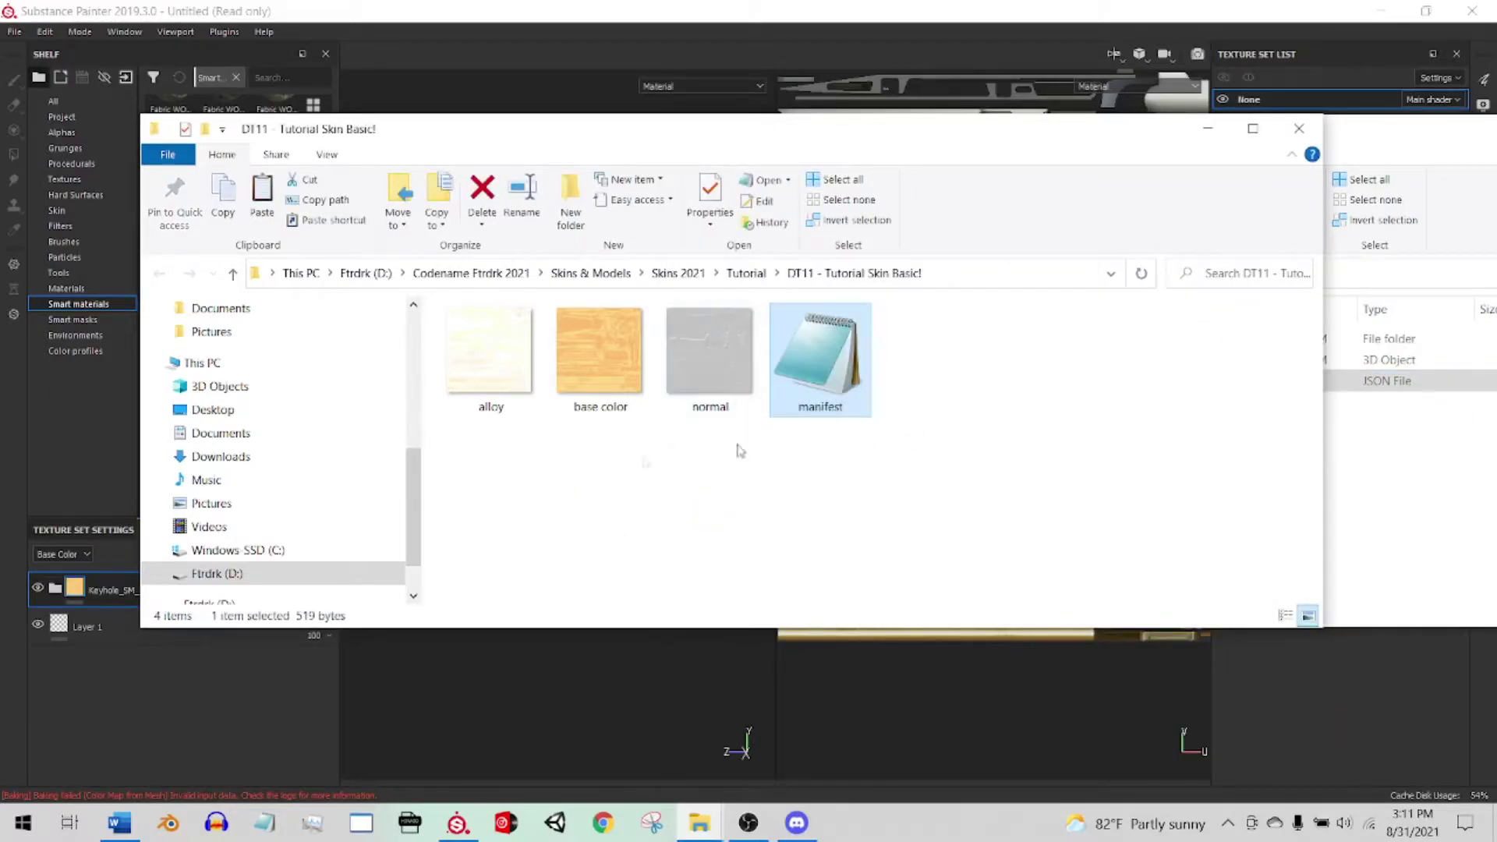
click(410, 824)
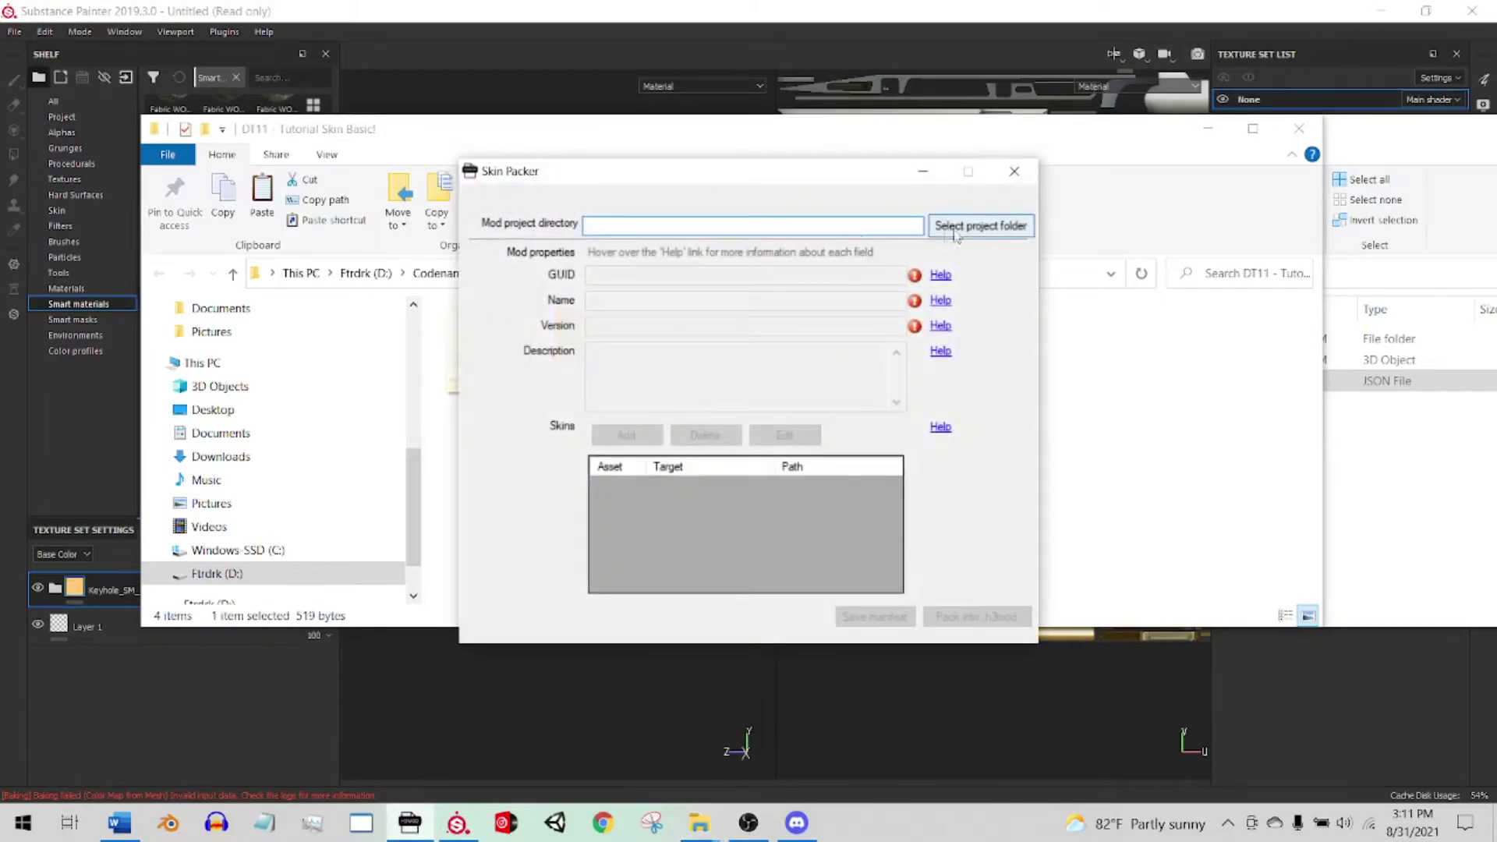
Step: Load Skins 2021\Tutorial\DT11 - Tutorial Skin Basic! as the Skin Packer project folder
click(974, 228)
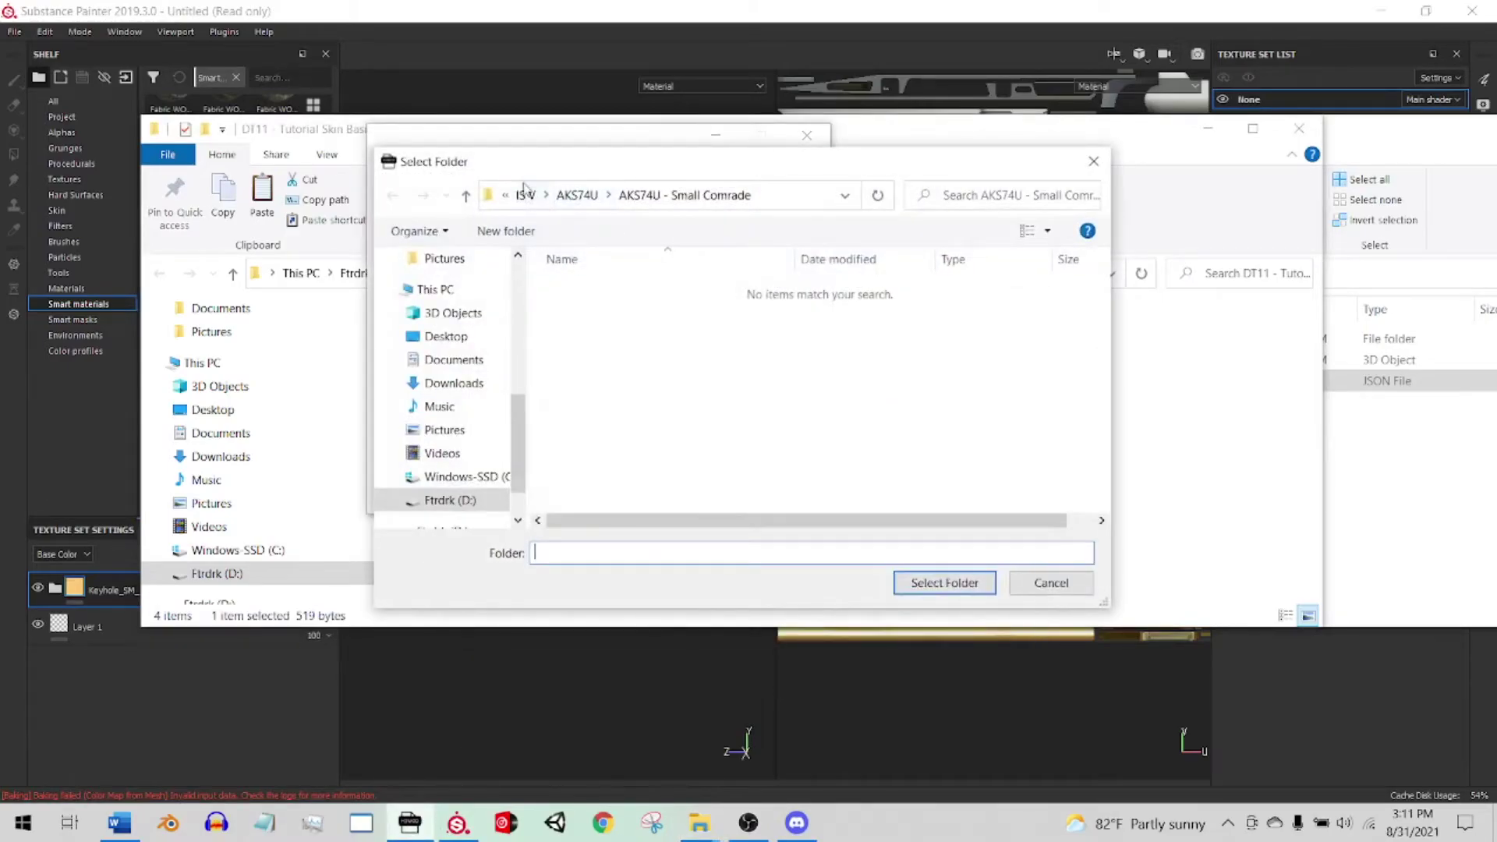
click(525, 194)
click(617, 196)
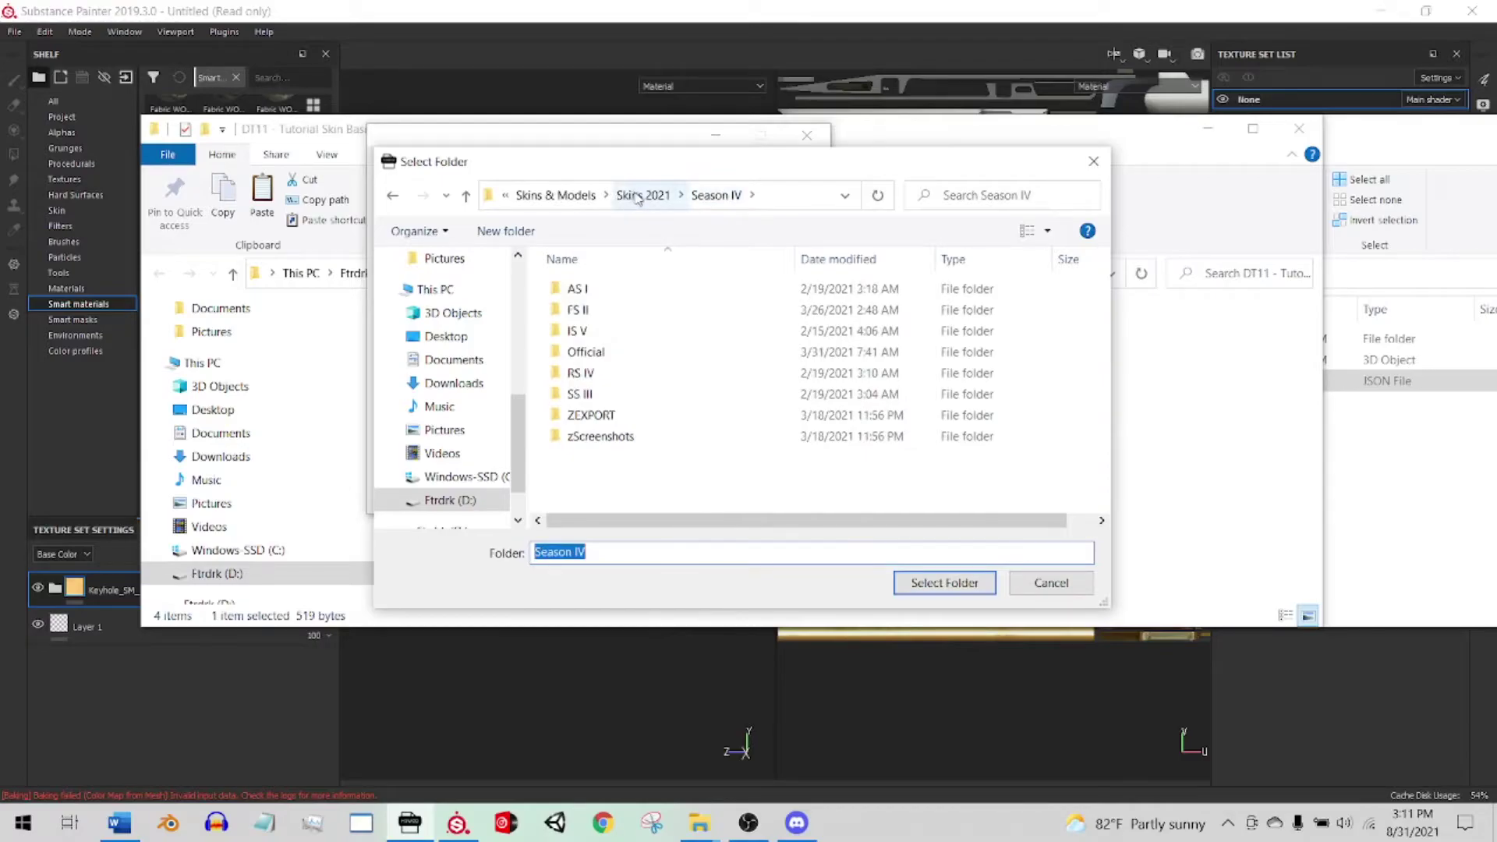
click(635, 196)
double_click(594, 352)
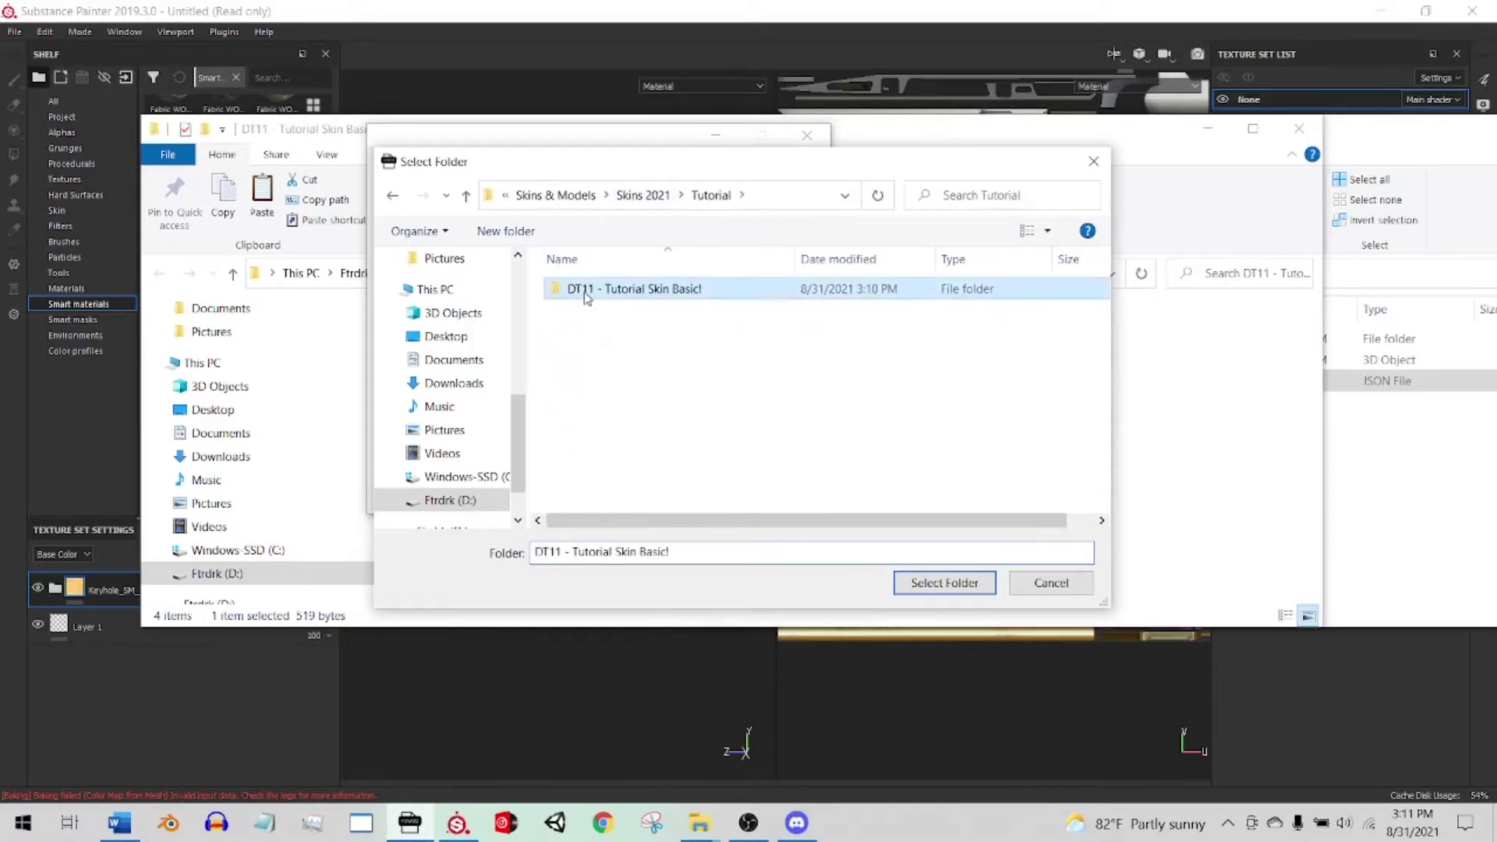
double_click(593, 290)
click(944, 583)
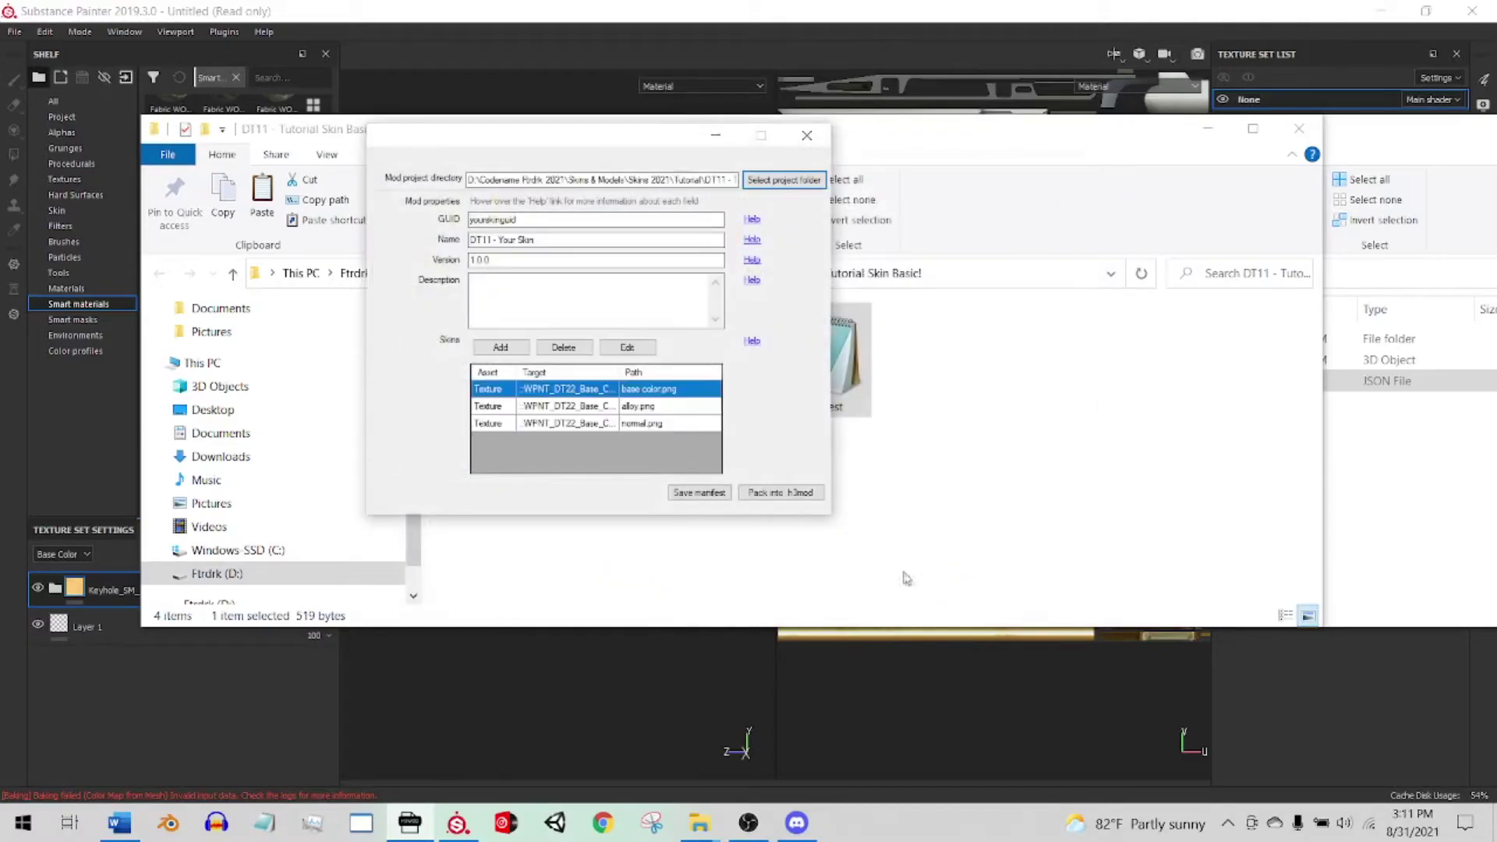
Step: Set name DT11 - Tutorial Skin!, GUID dt11_tutorial and a description, then save the manifest
drag(537, 240, 495, 242)
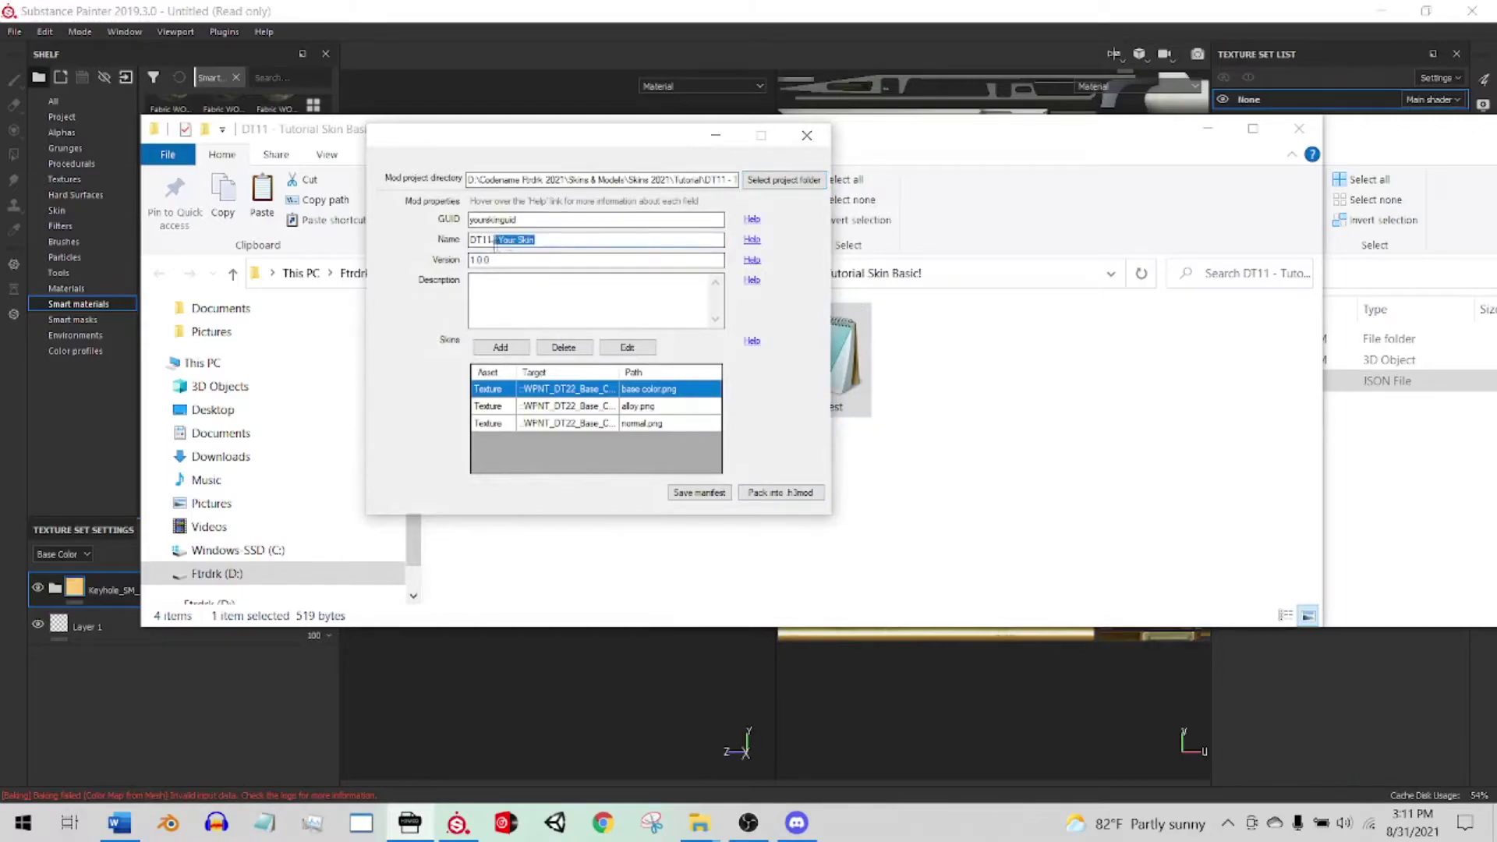
text(Tut)
click(516, 292)
key(shift+Tab)
key(shift+Tab)
key(shift+Tab)
text(d)
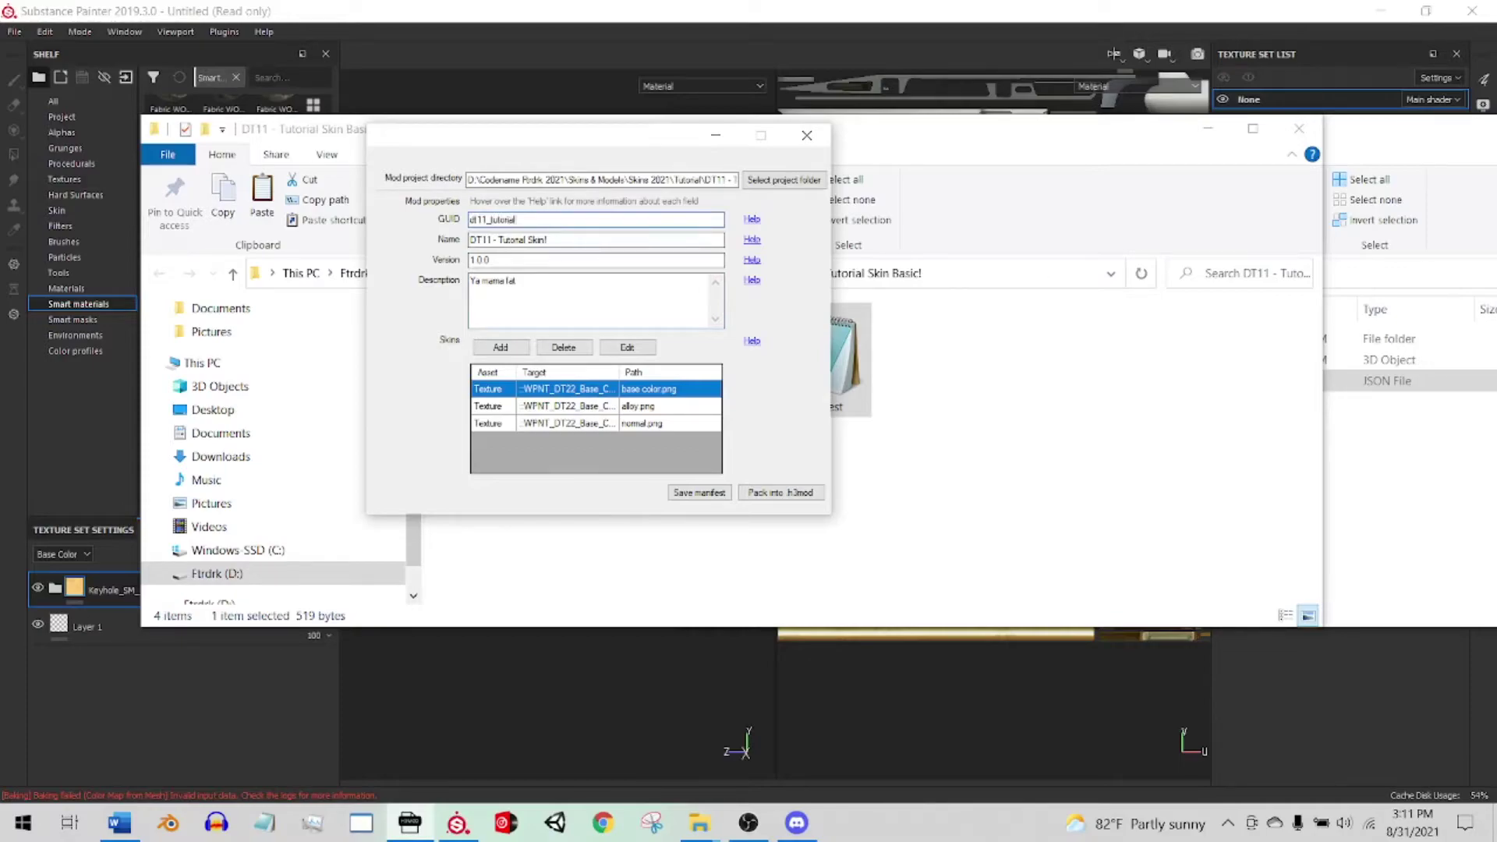
click(538, 287)
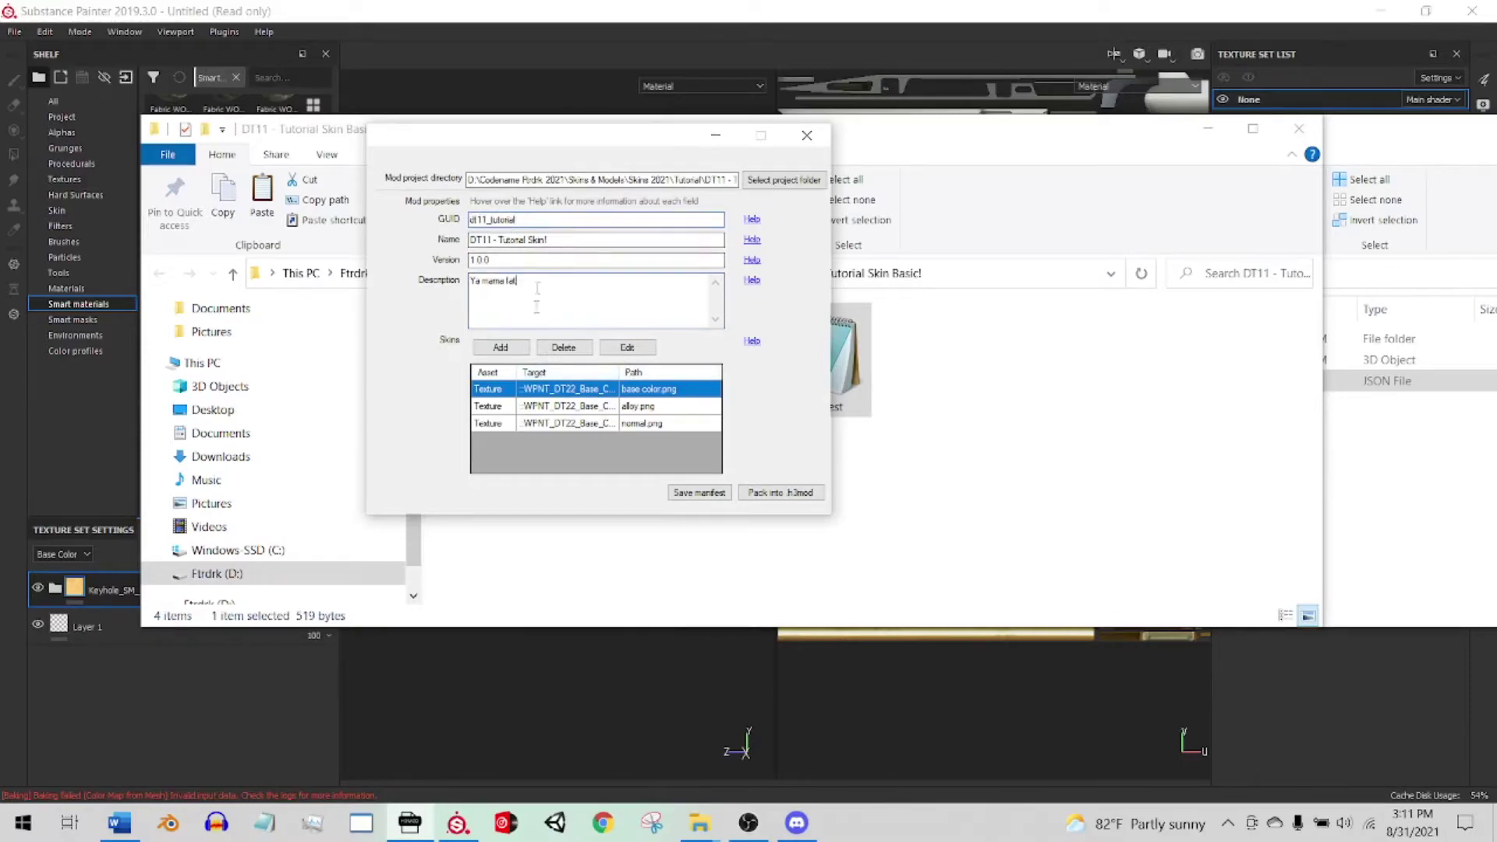
click(698, 492)
Step: Pack the project as dt11_tutorial.h3mod and close the packaging report
click(779, 493)
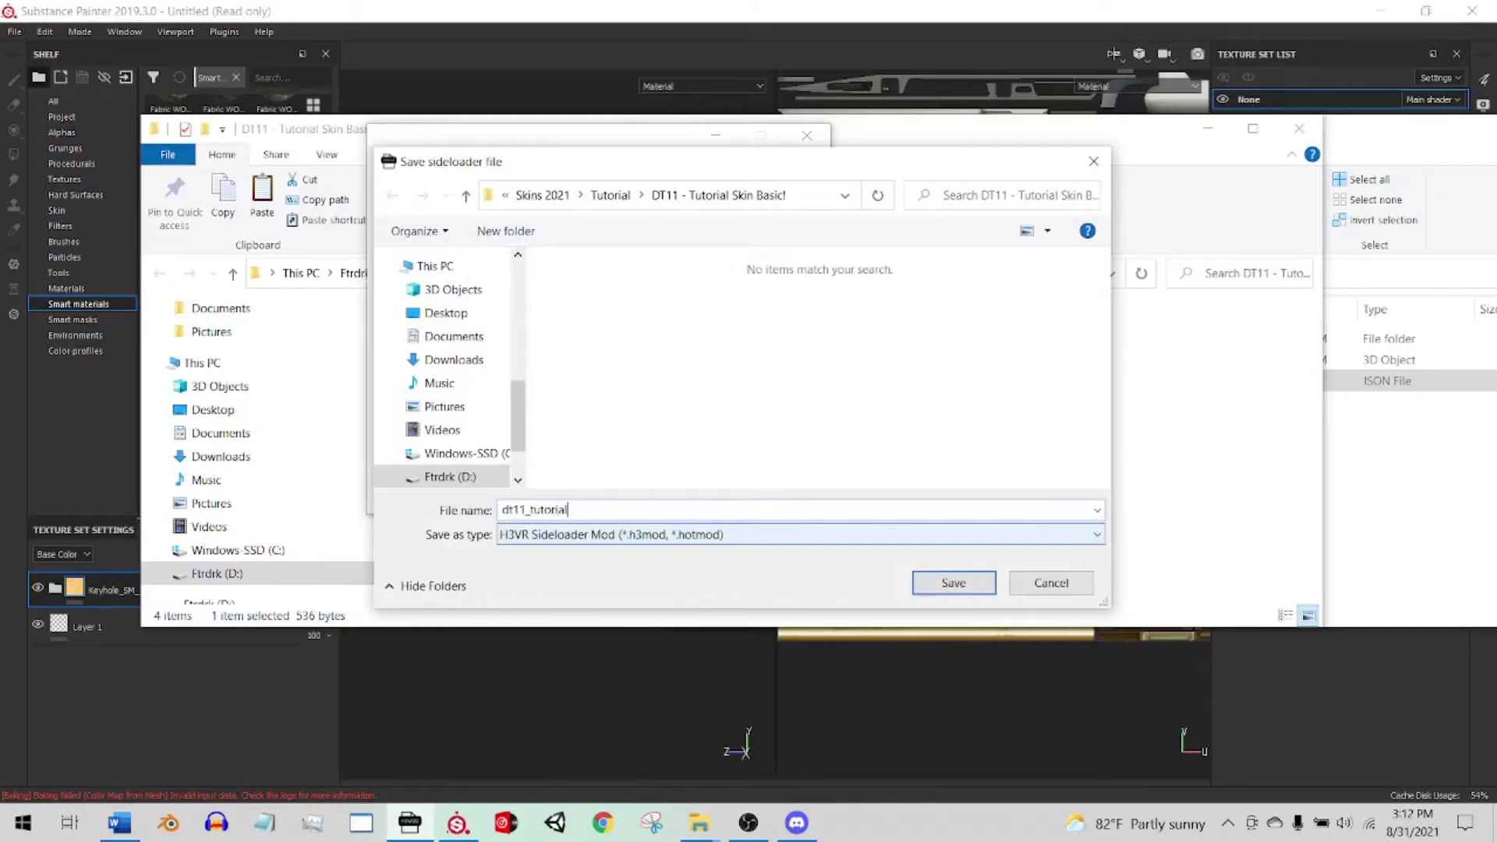
click(953, 584)
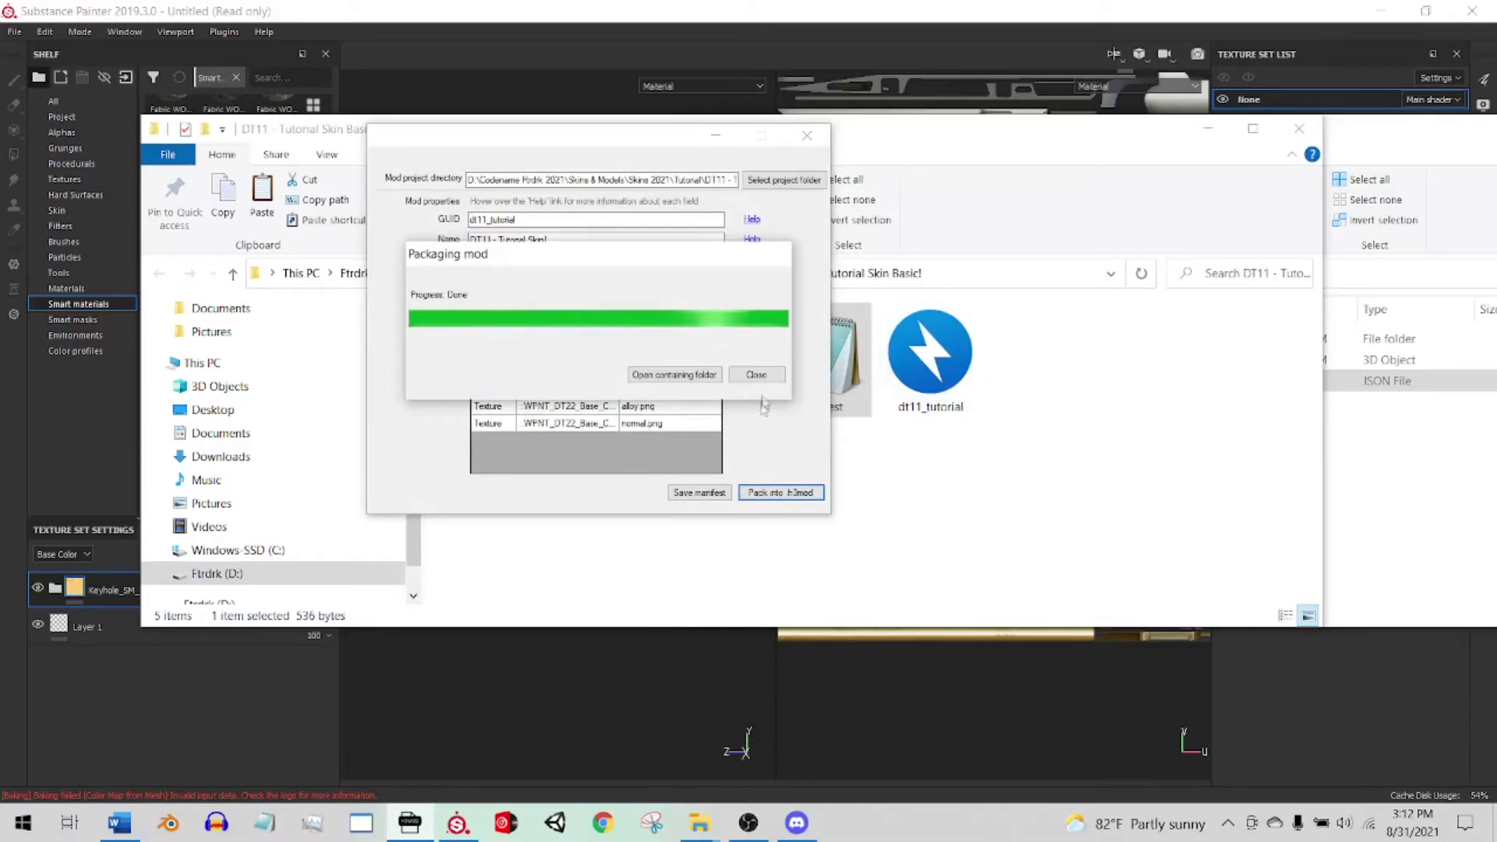
click(757, 375)
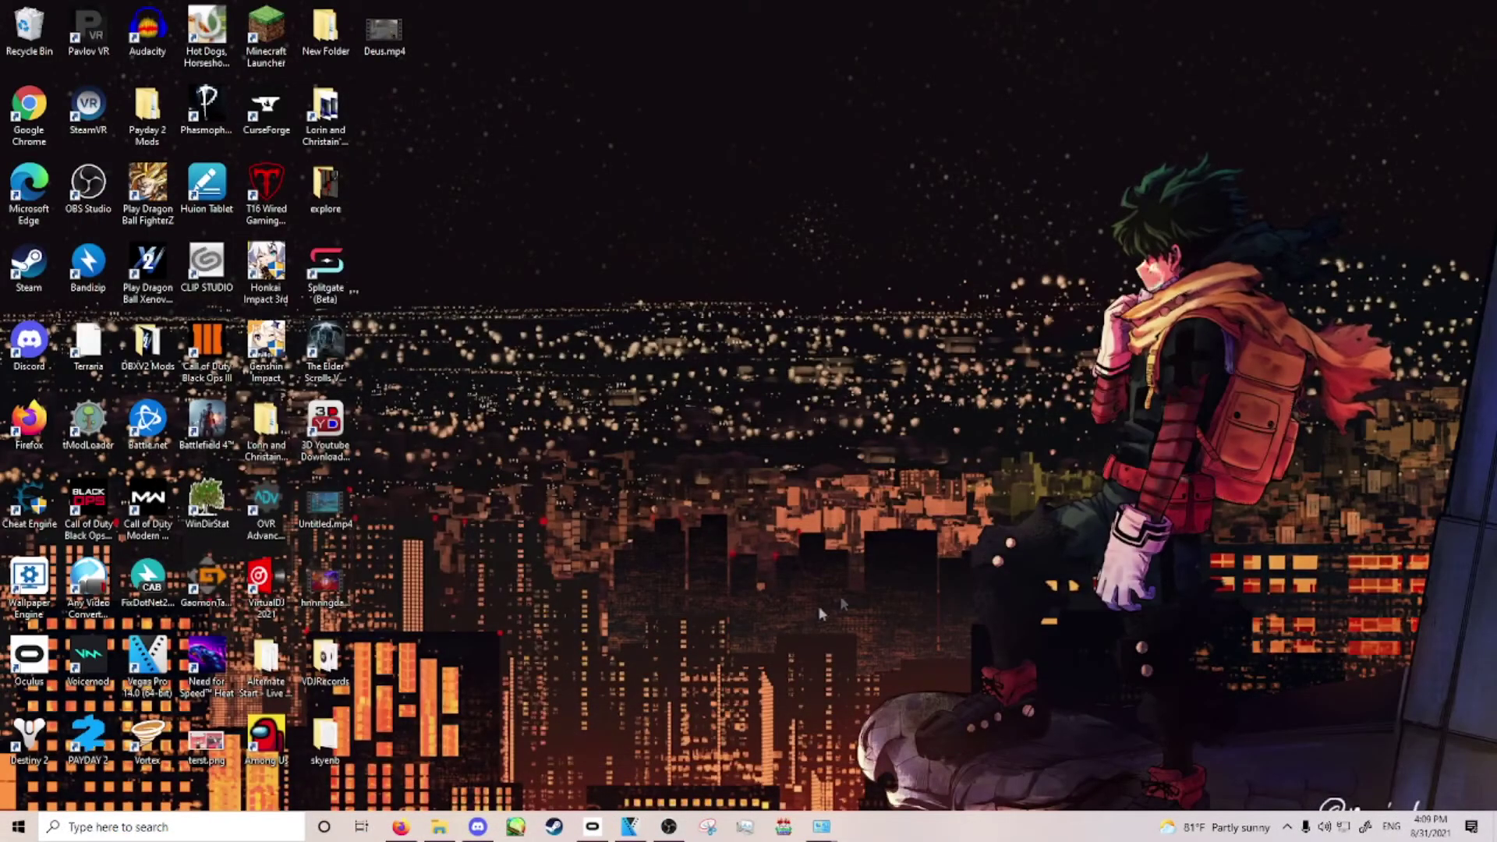
Step: Cut dt11_tutorial.h3mod from the Downloads folder
click(438, 828)
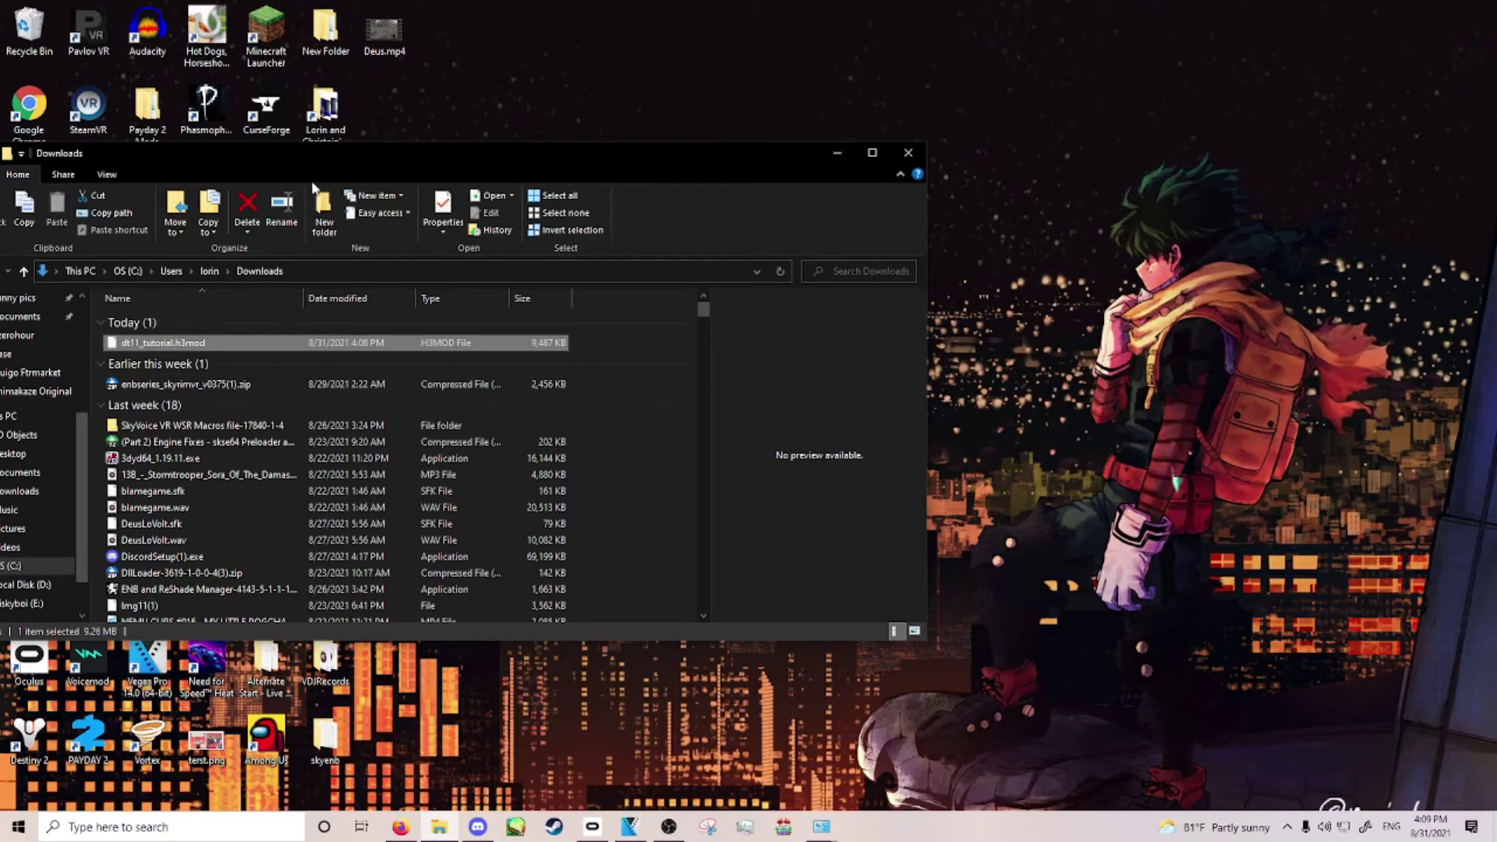
drag(317, 160, 472, 123)
right_click(325, 306)
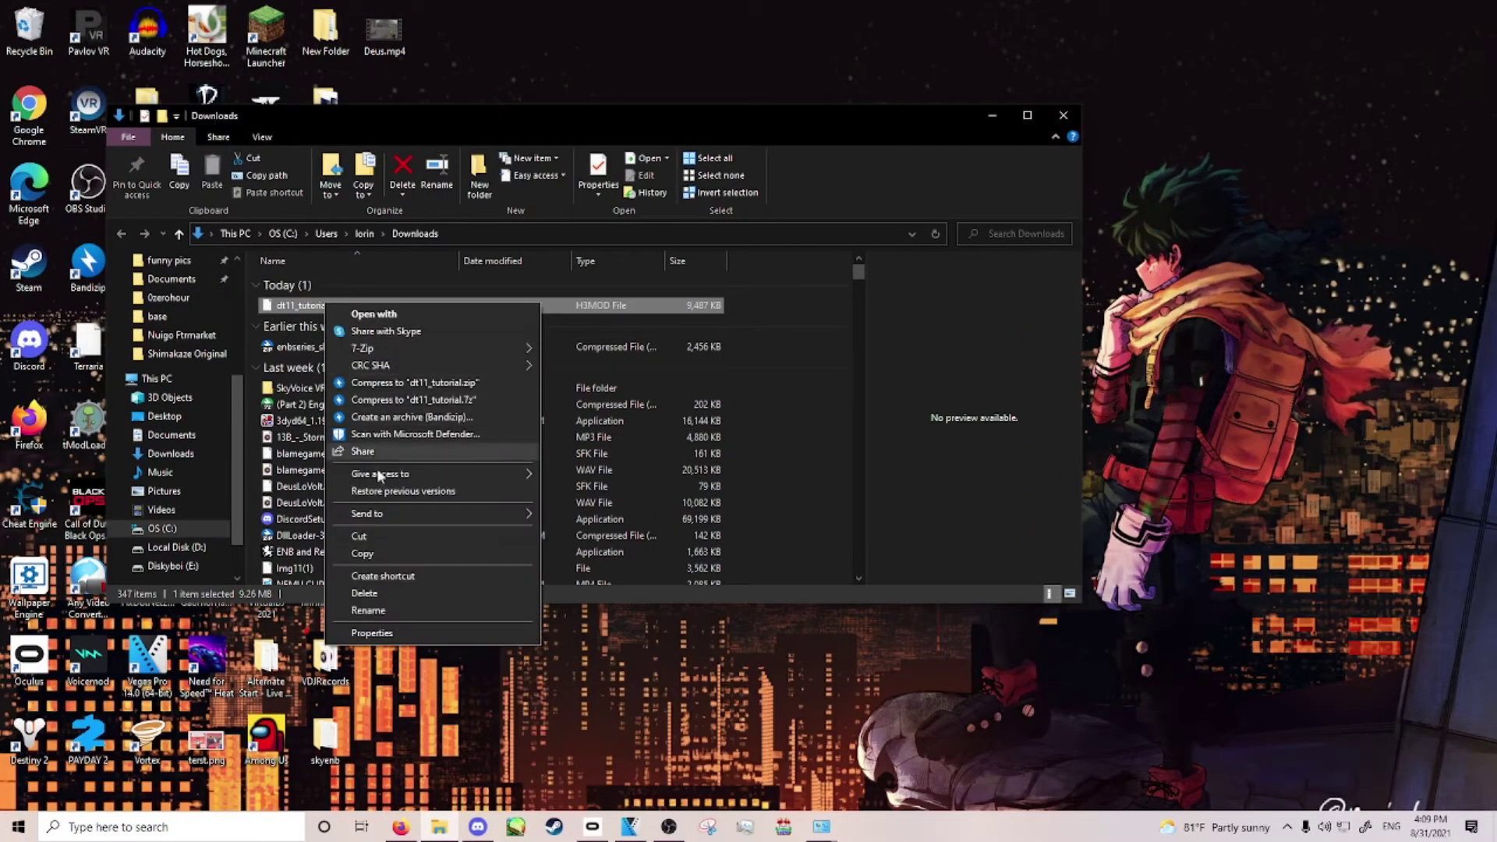
click(377, 538)
Step: Paste the h3mod into H3VR\BepInEx\plugins\Sideloader\Mods\Skins
scroll(171, 390, up, 4)
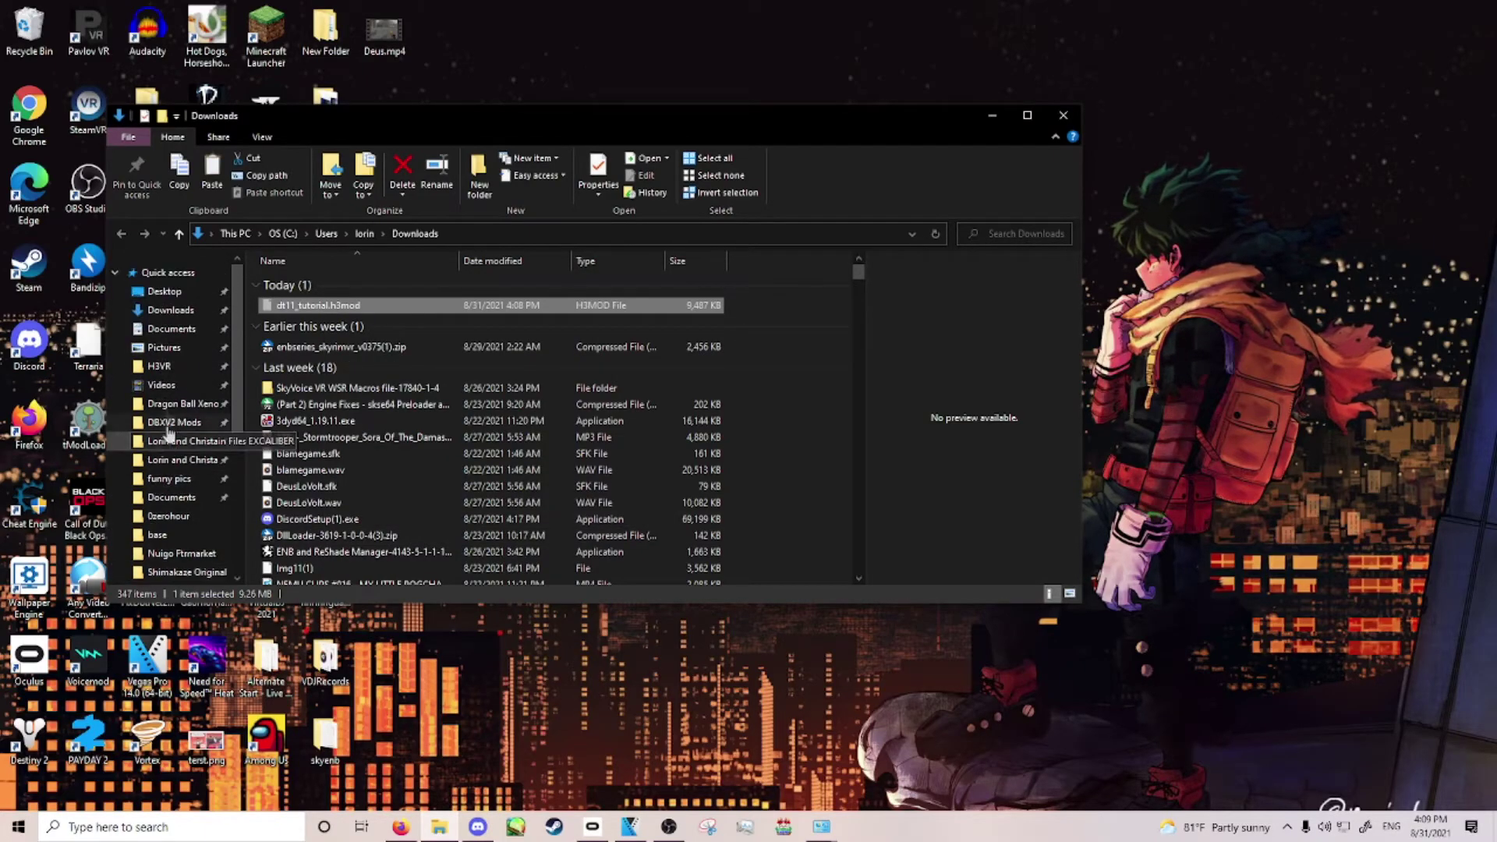
click(160, 367)
double_click(292, 283)
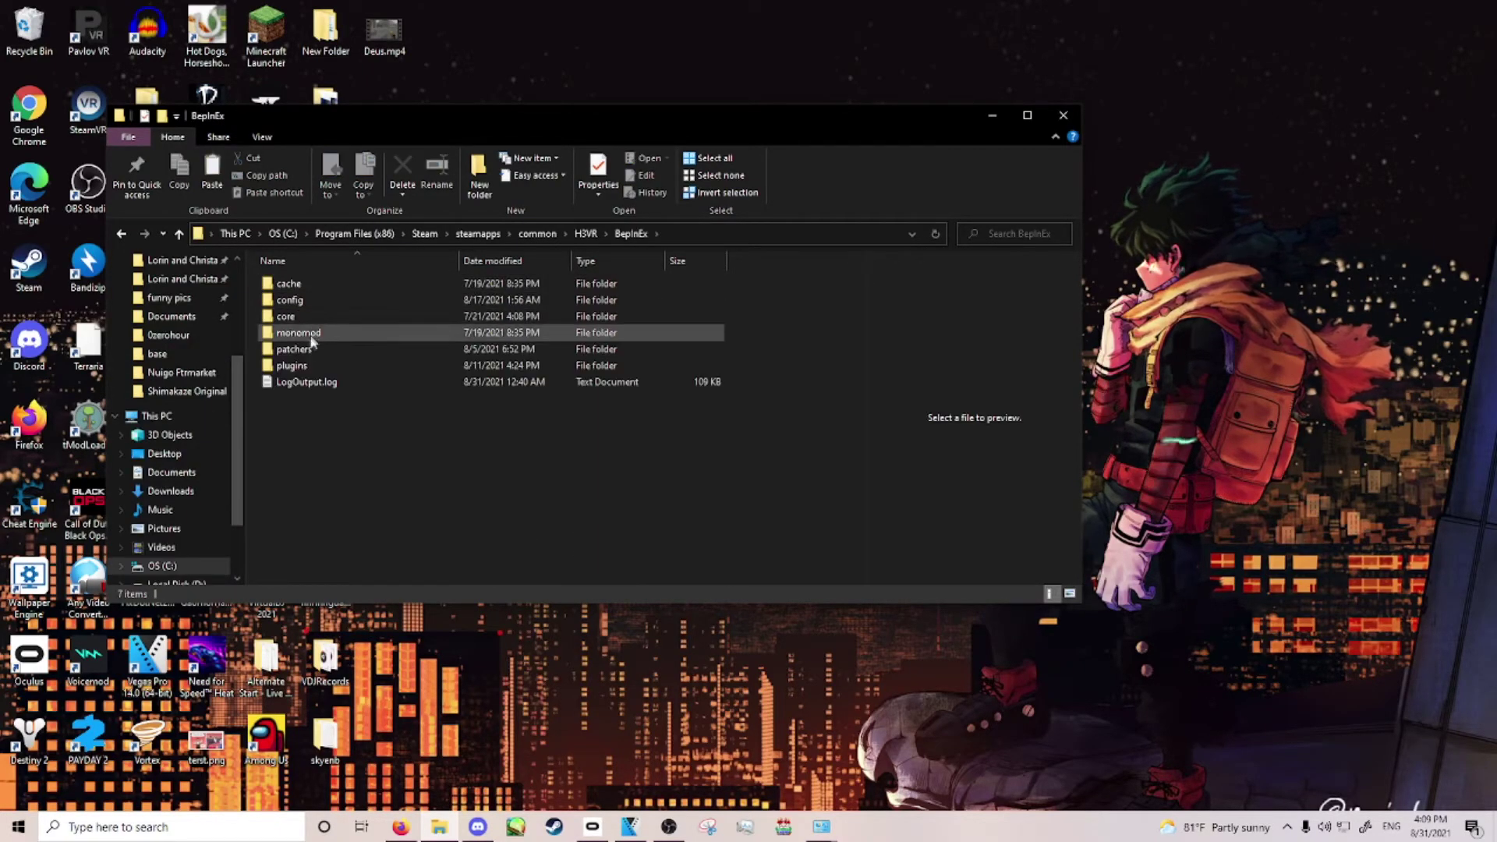
click(303, 366)
double_click(304, 366)
double_click(301, 332)
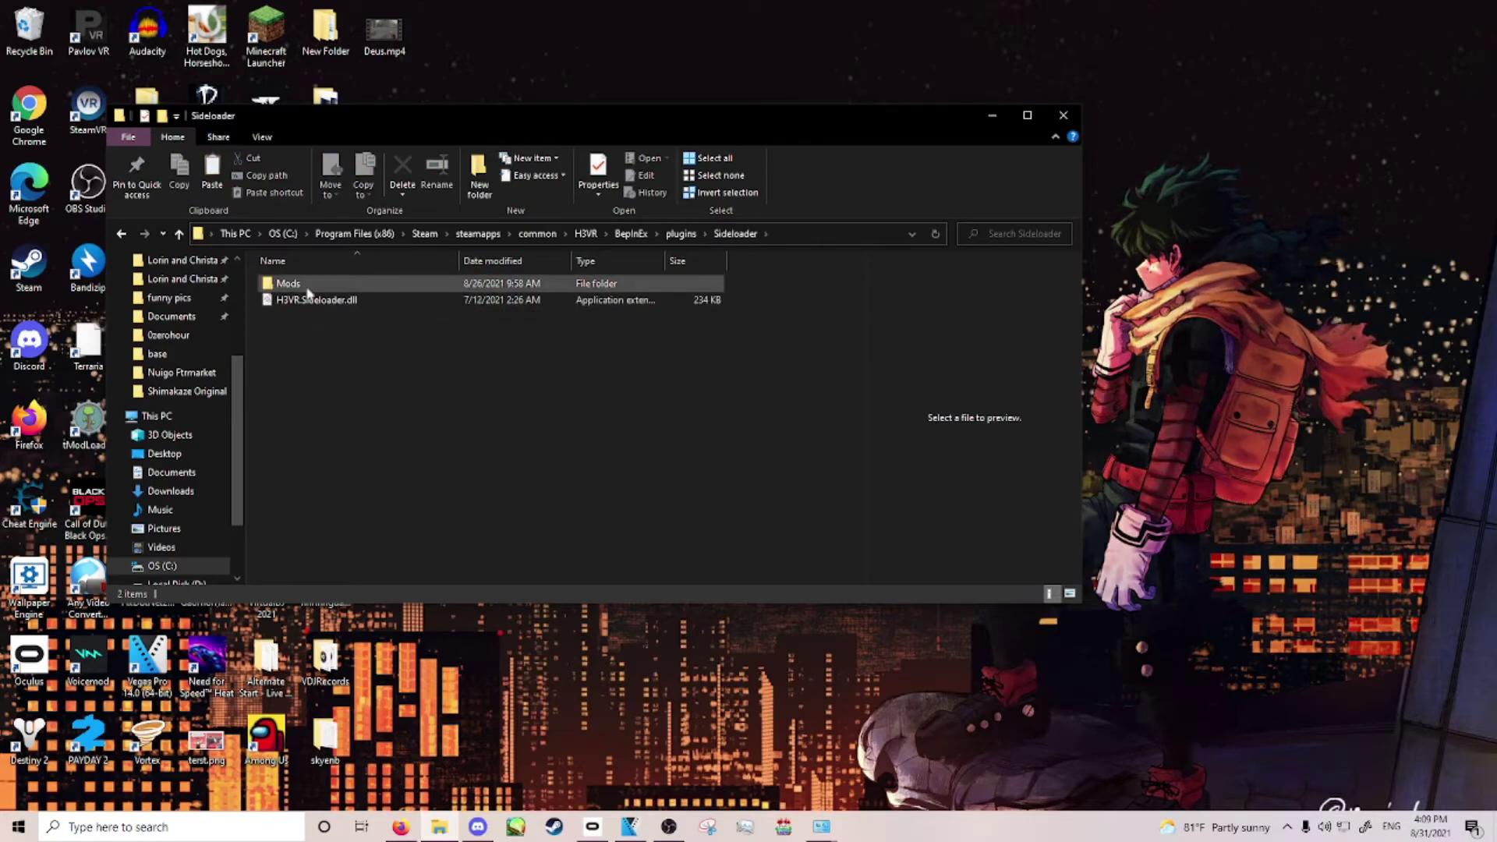
double_click(300, 285)
double_click(304, 335)
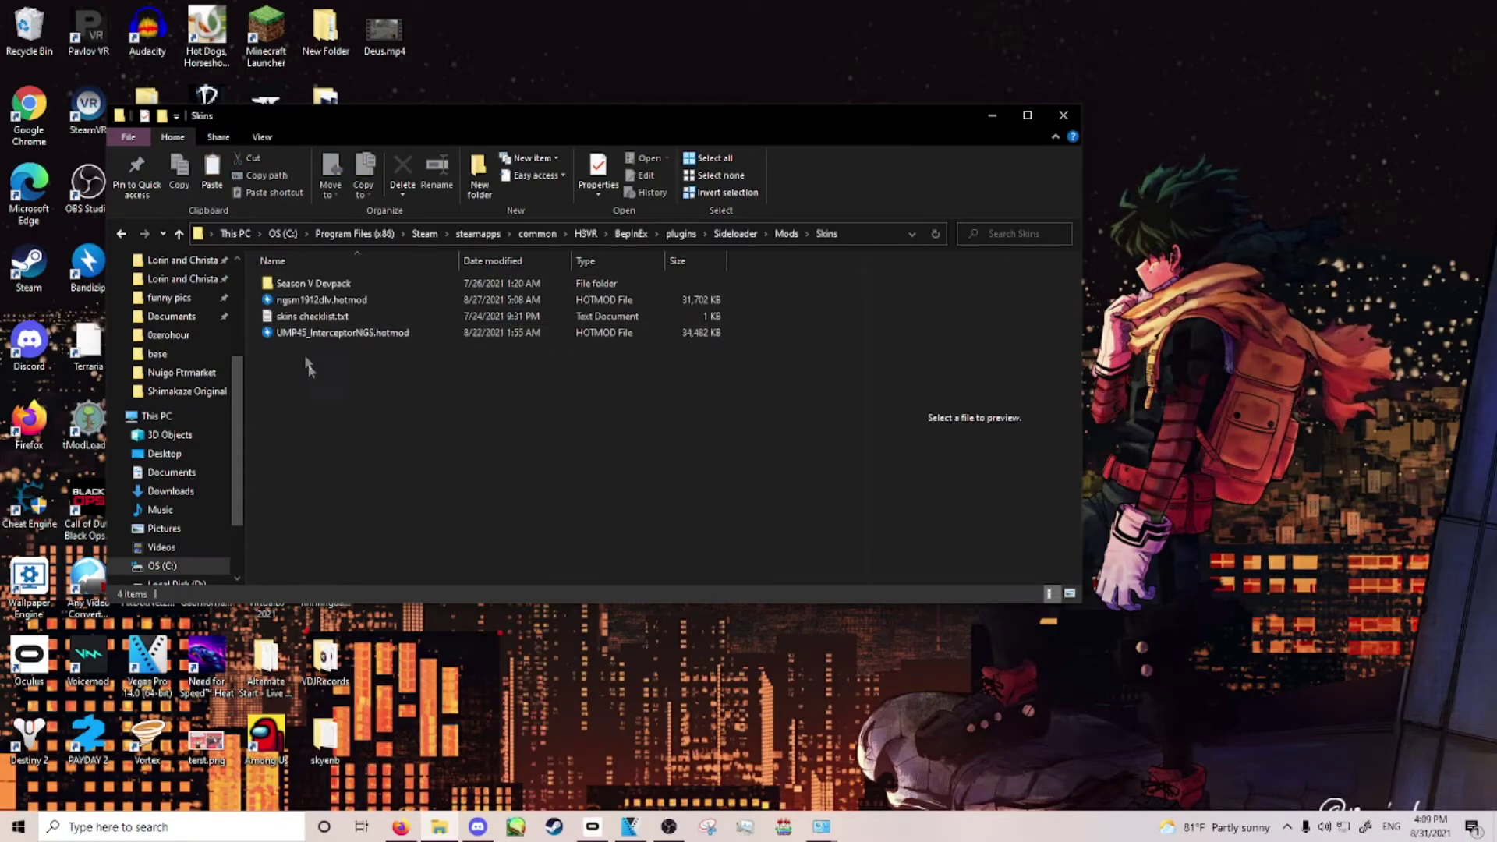
right_click(324, 421)
click(376, 547)
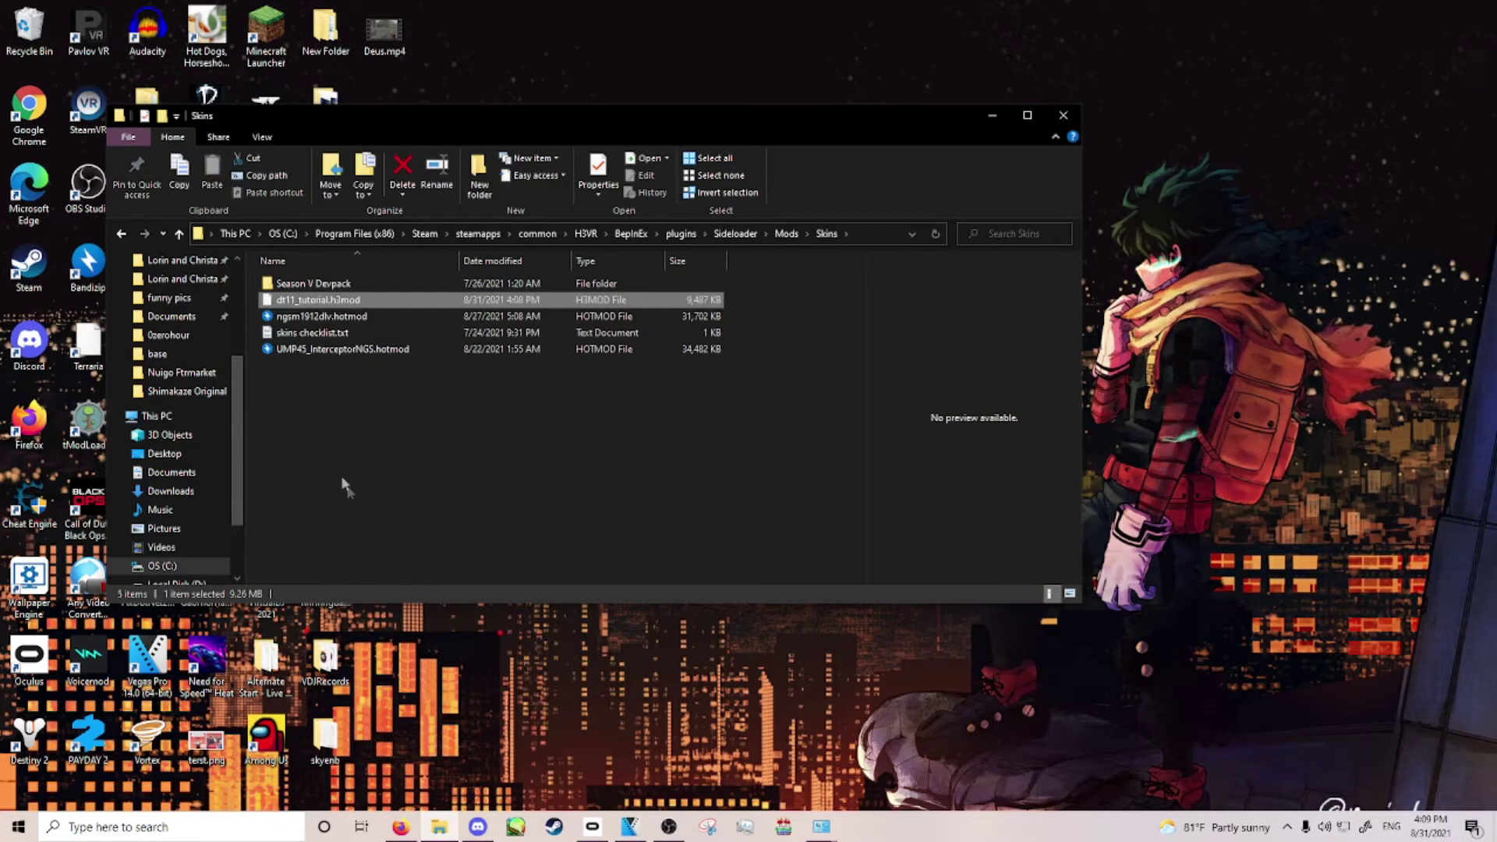